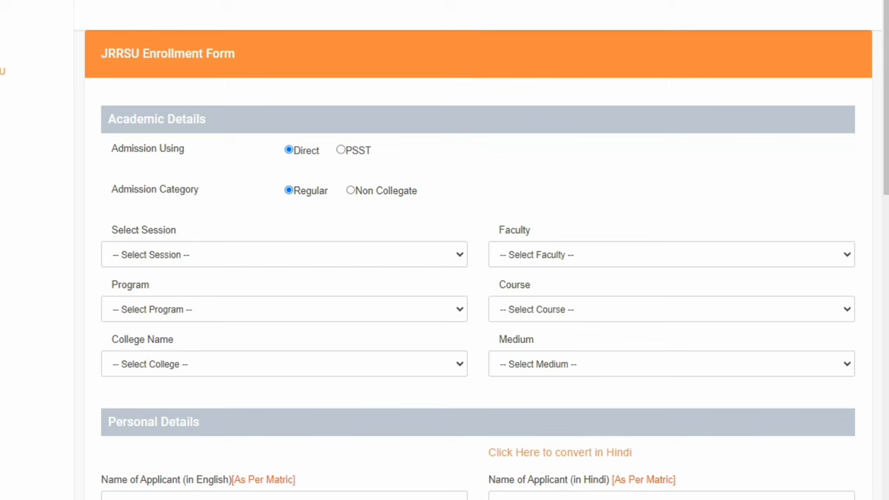
# Set the academic session to 2023-24 and the faculty to ARTS.
pyautogui.moveTo(293, 191); pyautogui.dragTo(420, 191)
pyautogui.click(431, 192)
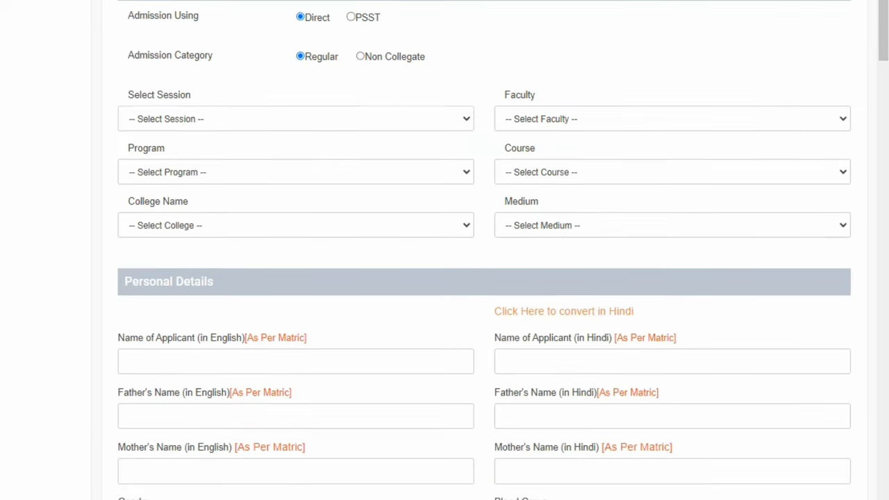
pyautogui.click(295, 118)
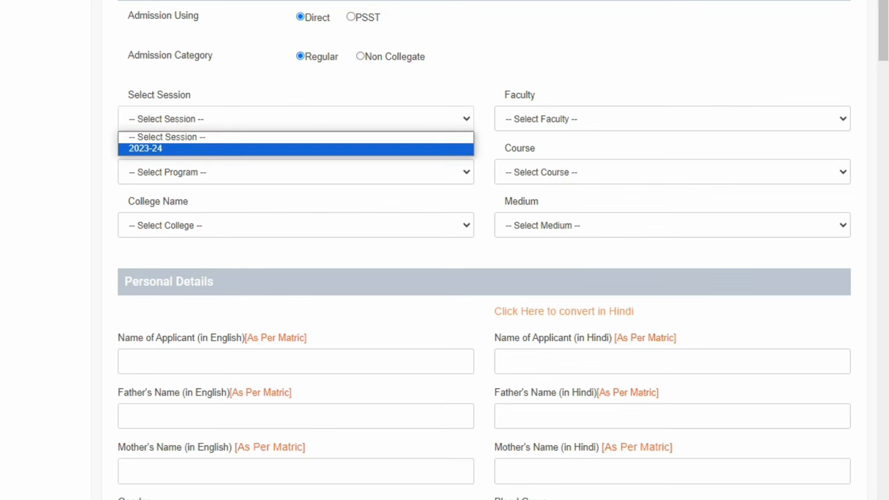
pyautogui.click(296, 149)
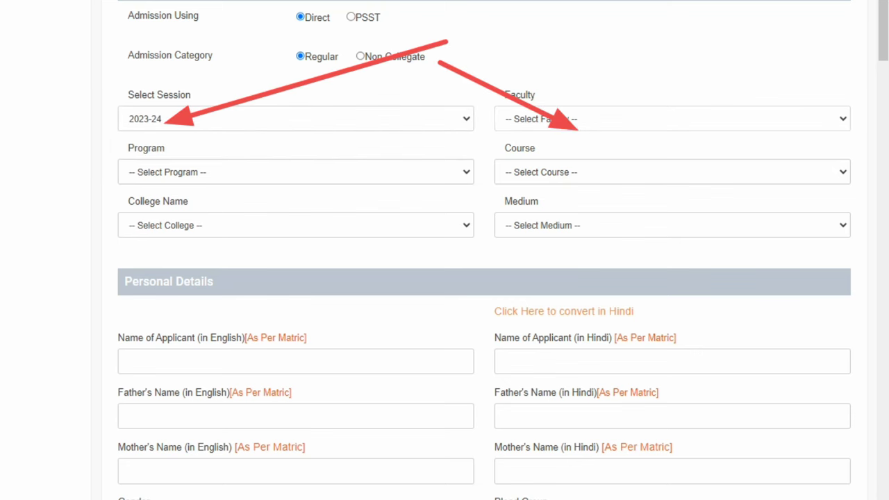
pyautogui.click(672, 119)
pyautogui.press('Down')
pyautogui.press('Return')
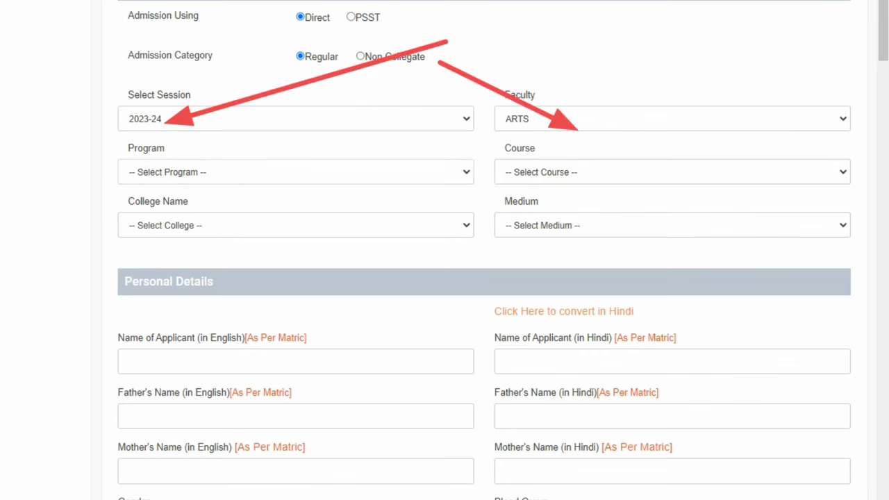
# Choose UNDER GRADUATE as the program in the academic details.
pyautogui.press('Tab')
pyautogui.hotkey('alt', 'Down')
pyautogui.press('Down')
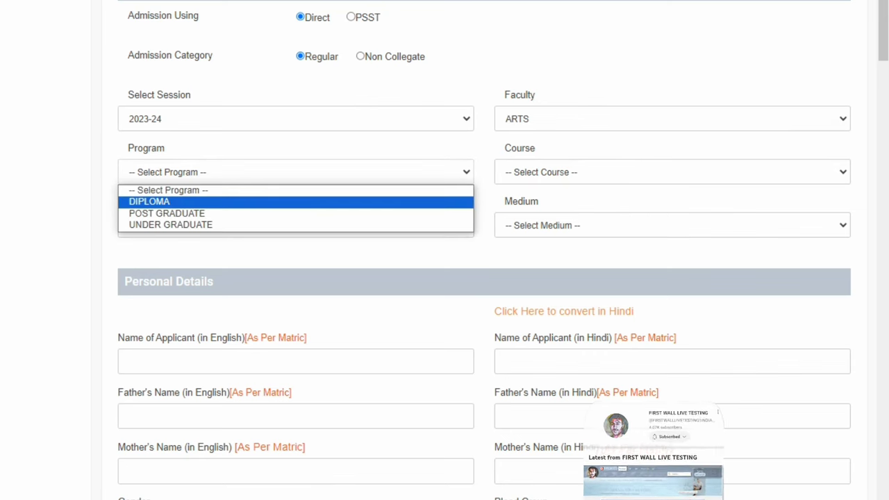
pyautogui.press('Down')
pyautogui.press('Down')
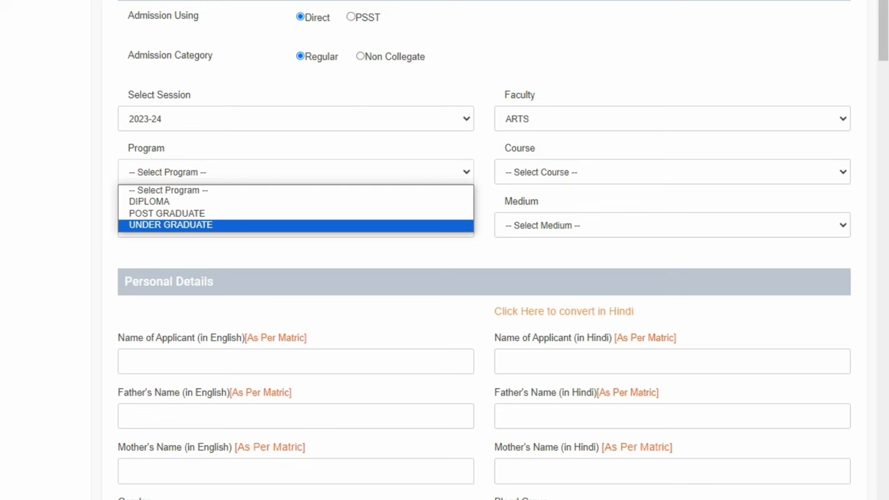
pyautogui.click(171, 225)
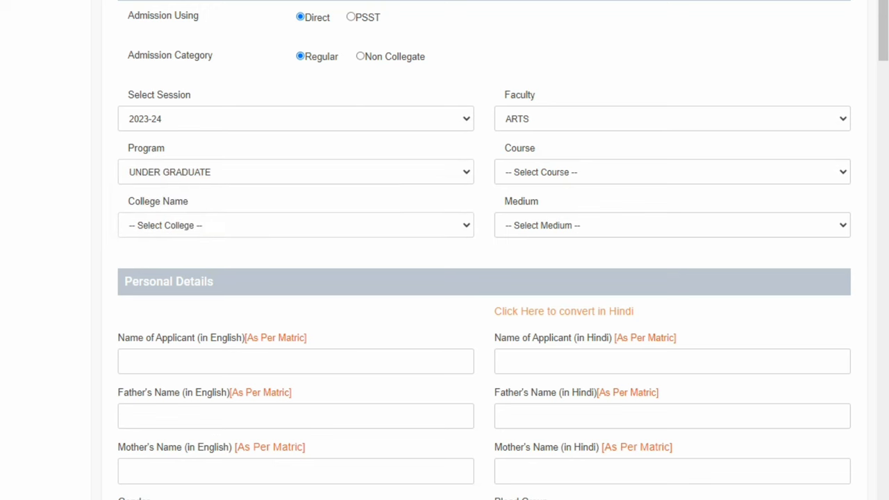
# Choose SHASTRI (B.A.) as the course for the undergraduate program.
pyautogui.click(672, 172)
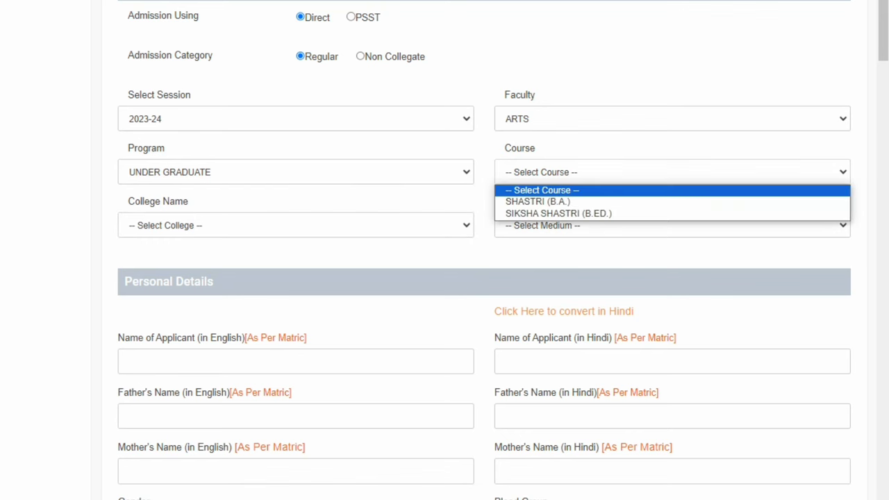
pyautogui.press('Down')
pyautogui.press('Down')
pyautogui.press('Up')
pyautogui.press('Down')
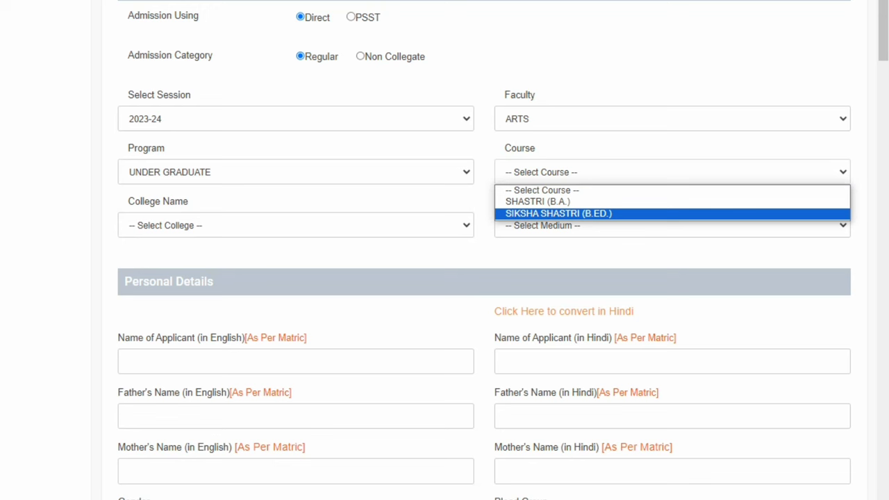
pyautogui.press('Up')
pyautogui.press('Up')
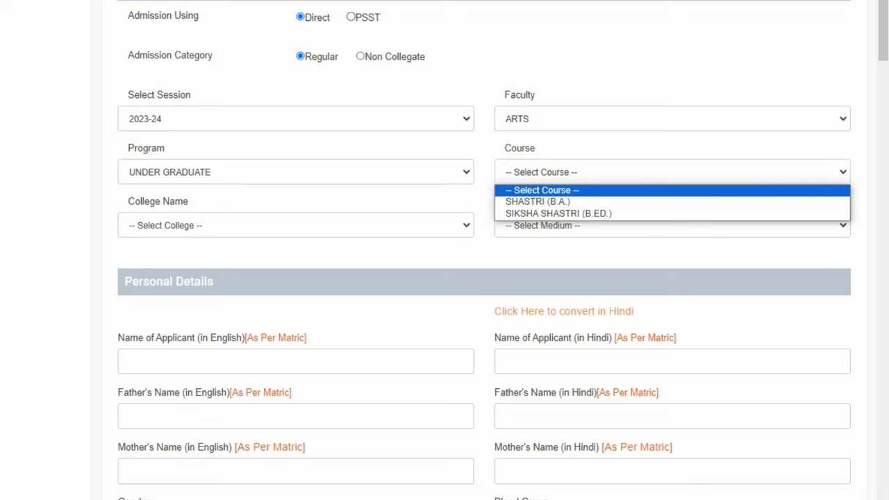
pyautogui.press('Down')
pyautogui.press('Down')
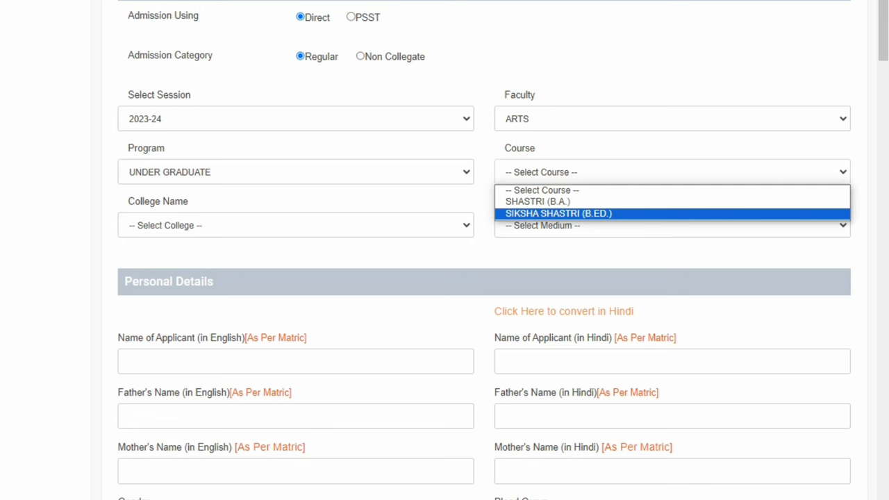
pyautogui.press('Up')
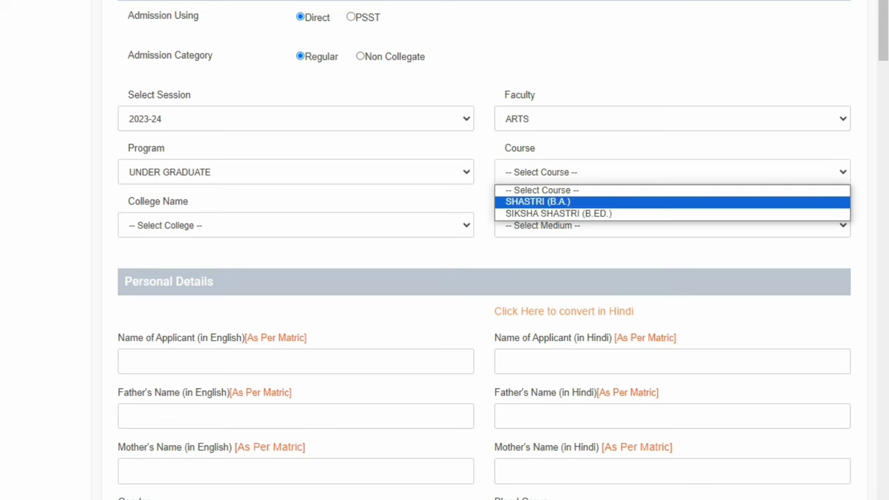
pyautogui.press('Return')
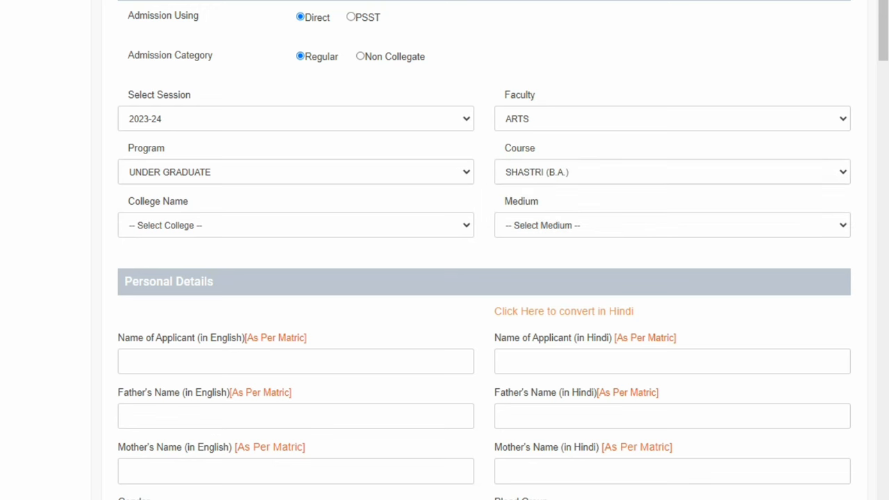
# Choose 11-- SHRI SANATHAN DHARM SHASTRI SANSKRIT COLLEGE LALSOT as the college.
pyautogui.click(296, 225)
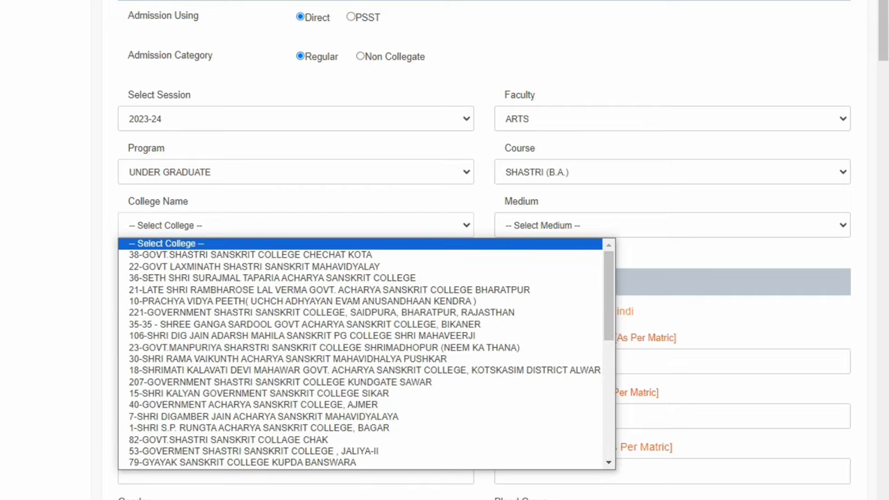
pyautogui.scroll(-8, 362, 369)
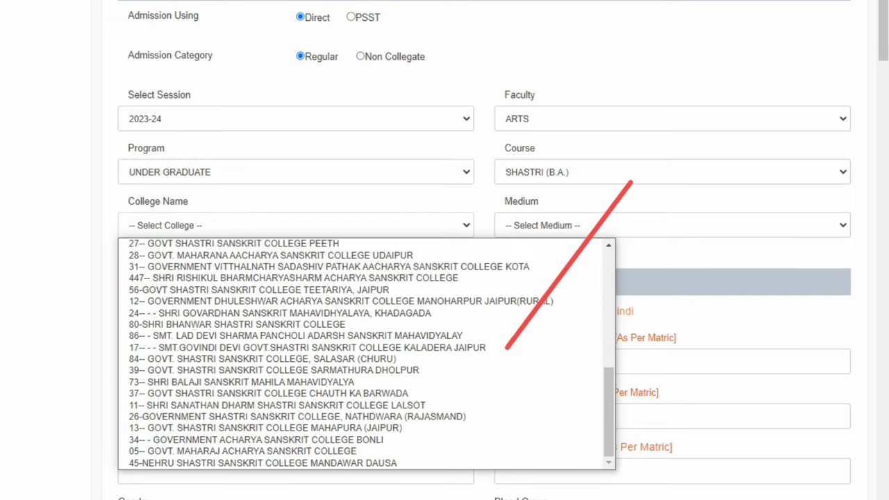
pyautogui.press('Down')
pyautogui.press('Down')
pyautogui.press('Down')
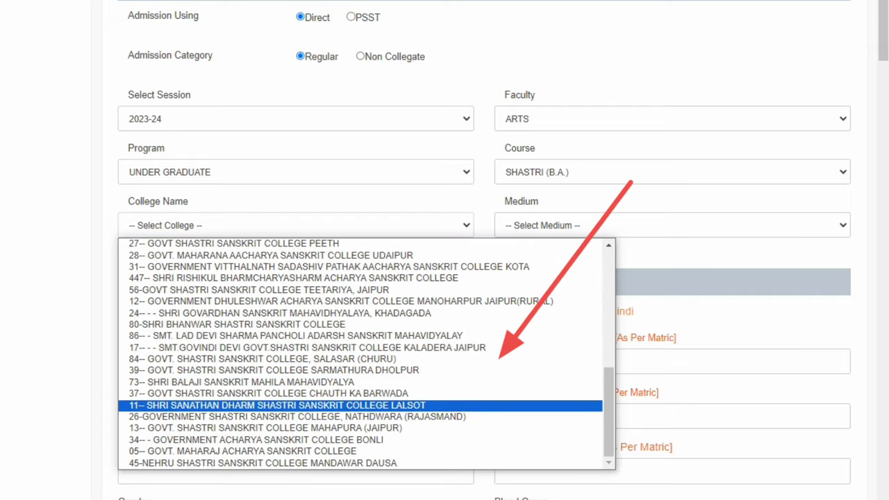
pyautogui.press('Return')
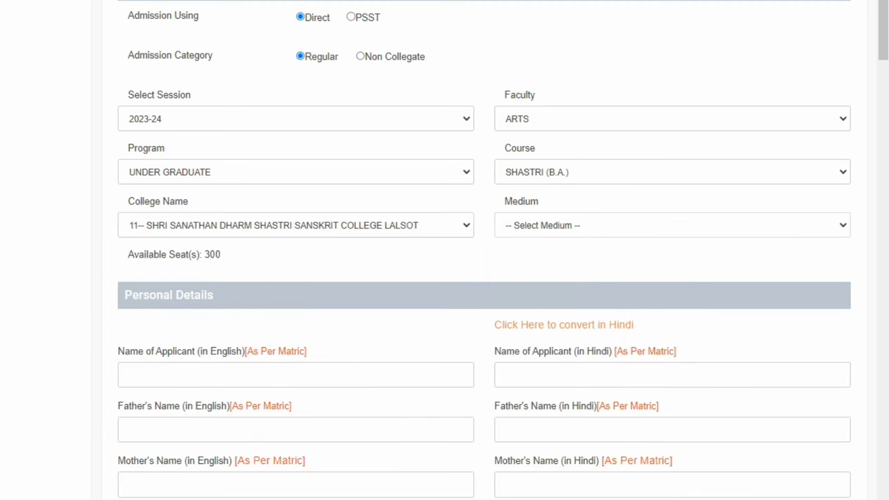
# Set the medium of study to Sanskrit.
pyautogui.click(672, 225)
pyautogui.press('Down')
pyautogui.press('Down')
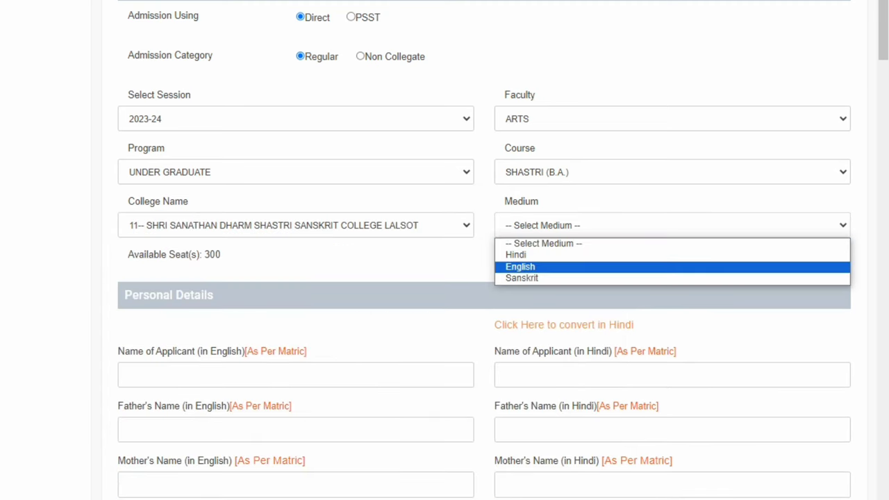
pyautogui.press('Down')
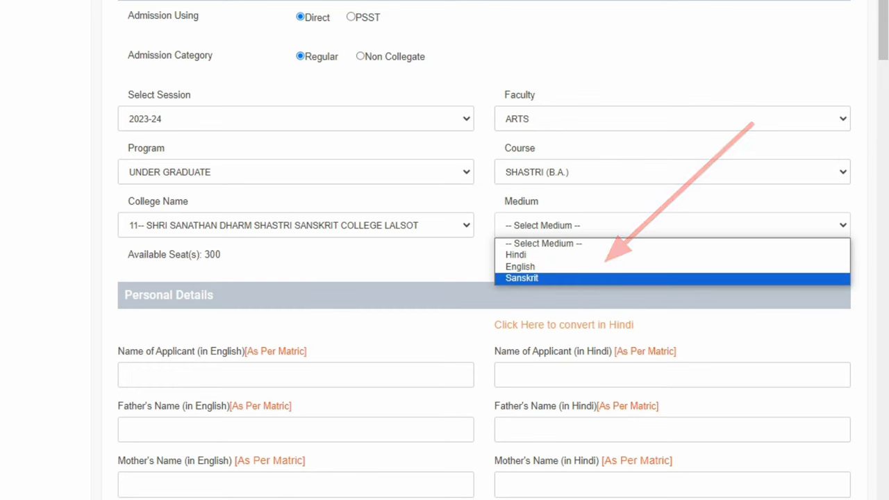
pyautogui.press('Return')
# Enter the applicant's full name in English in the personal details, using the saved suggestion.
pyautogui.scroll(-2, 485, 250)
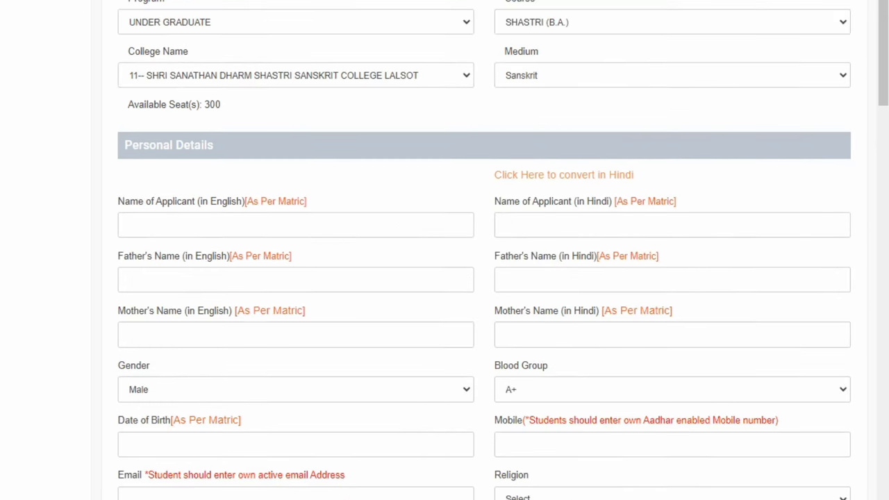
pyautogui.moveTo(125, 146); pyautogui.dragTo(214, 145)
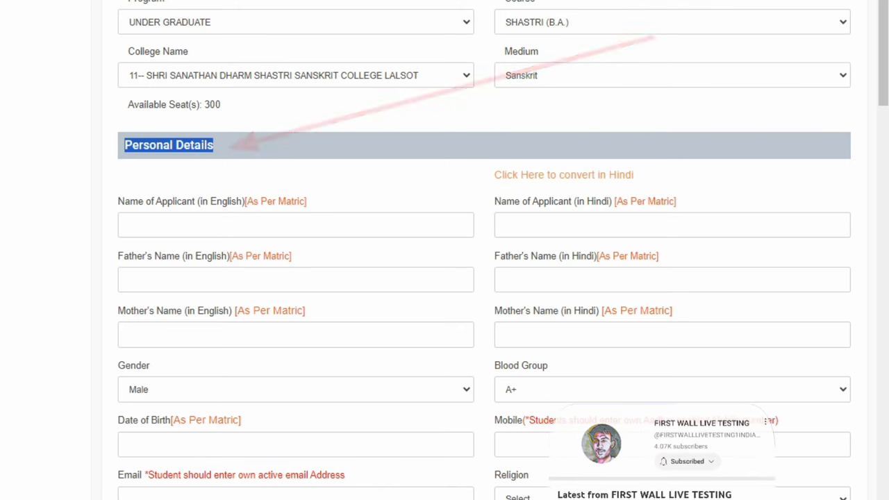
pyautogui.scroll(-2, 485, 250)
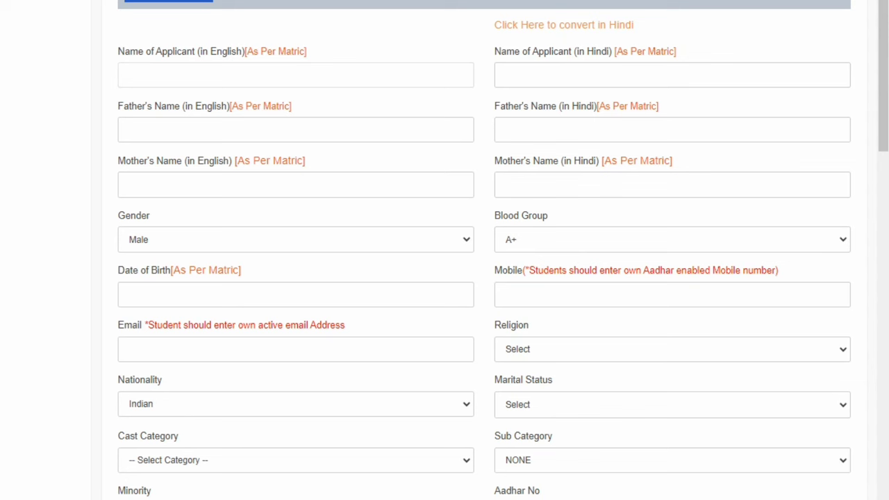
pyautogui.click(209, 75)
pyautogui.click(241, 112)
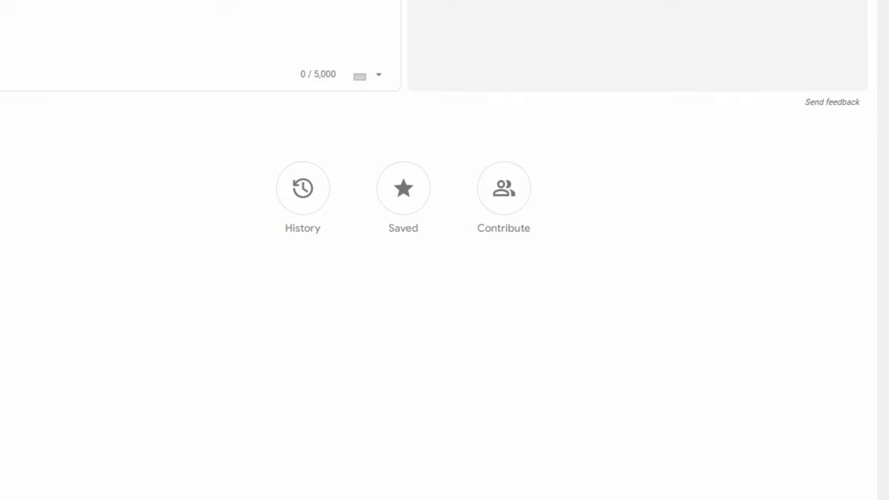
pyautogui.click(639, 111)
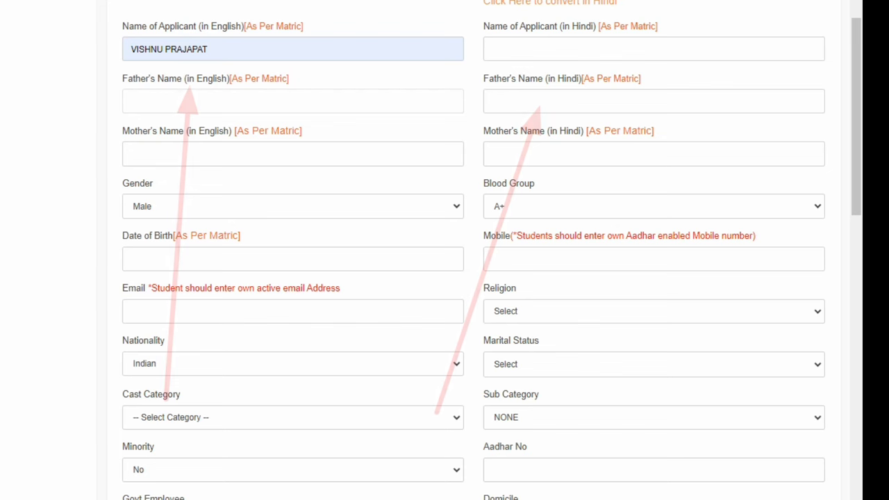
pyautogui.click(293, 102)
pyautogui.click(654, 101)
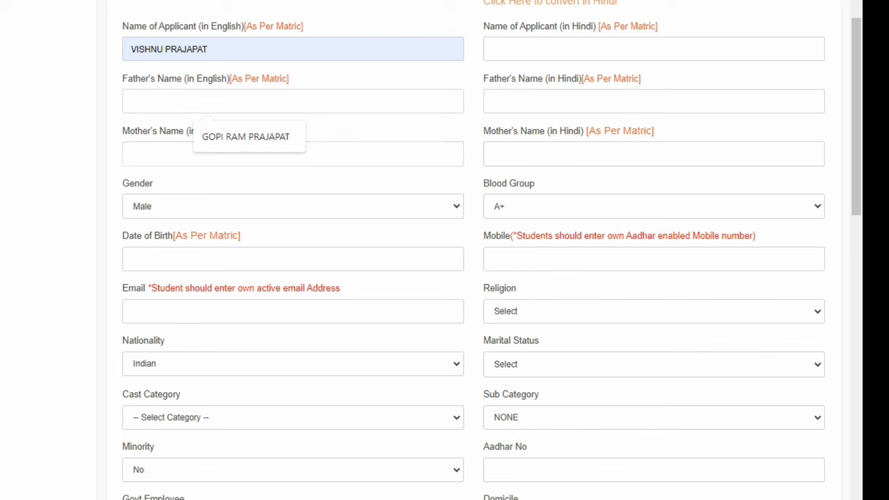
pyautogui.click(293, 153)
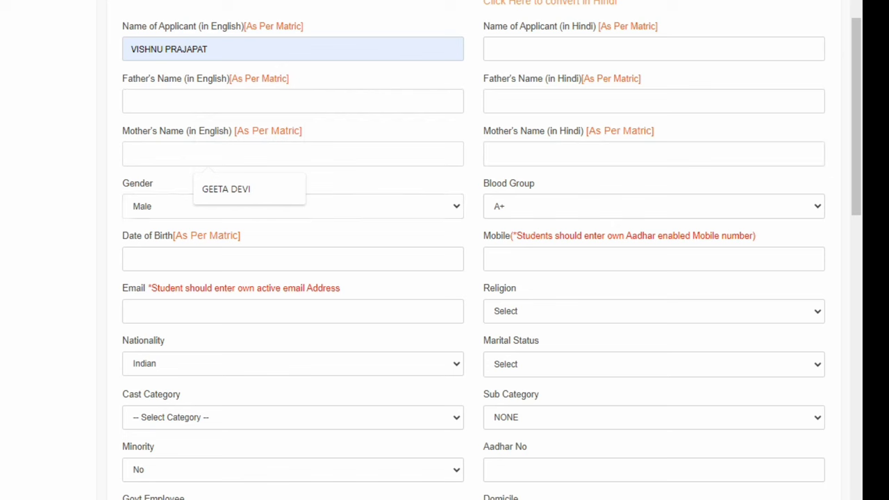
# Choose Male as the applicant's gender.
pyautogui.click(327, 207)
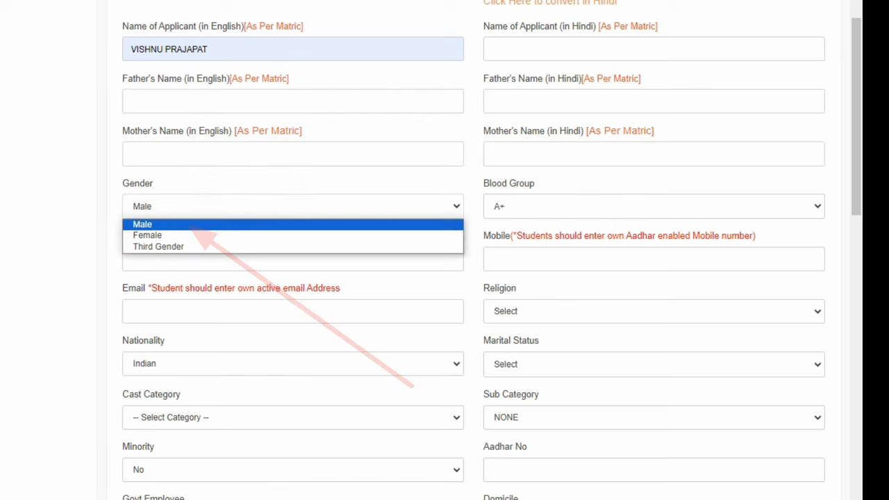
pyautogui.press('Down')
pyautogui.press('Up')
pyautogui.press('Return')
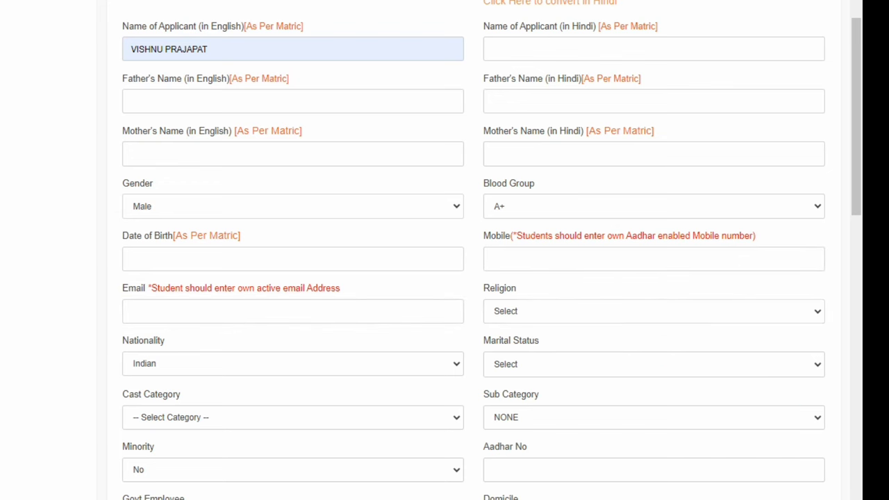
# Set the applicant's religion to Hindu and the nationality to Indian.
pyautogui.click(654, 311)
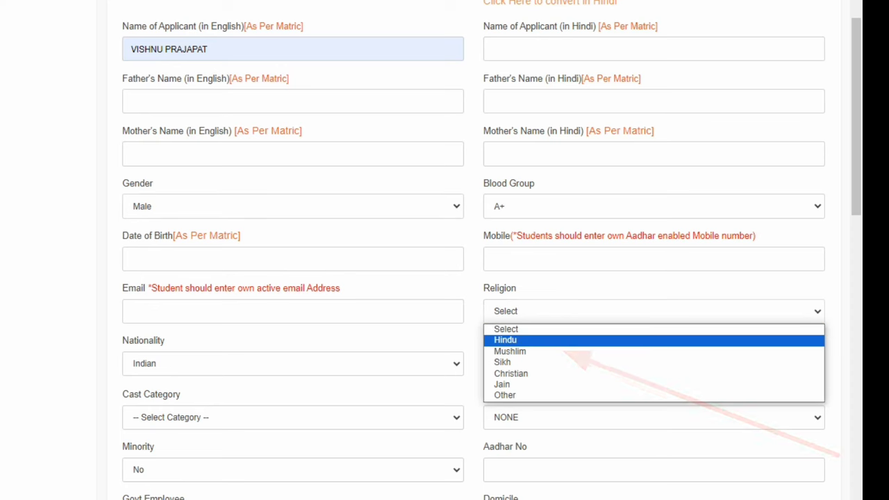
pyautogui.click(542, 340)
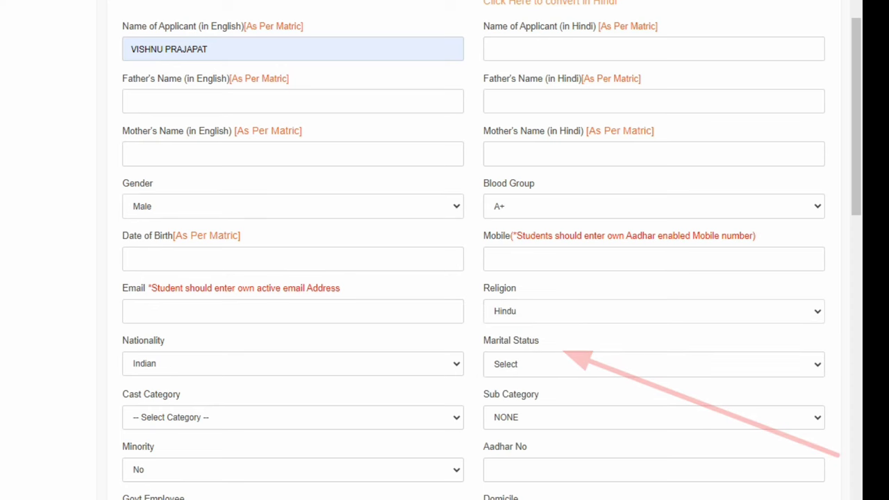
pyautogui.scroll(-2, 474, 278)
pyautogui.click(293, 220)
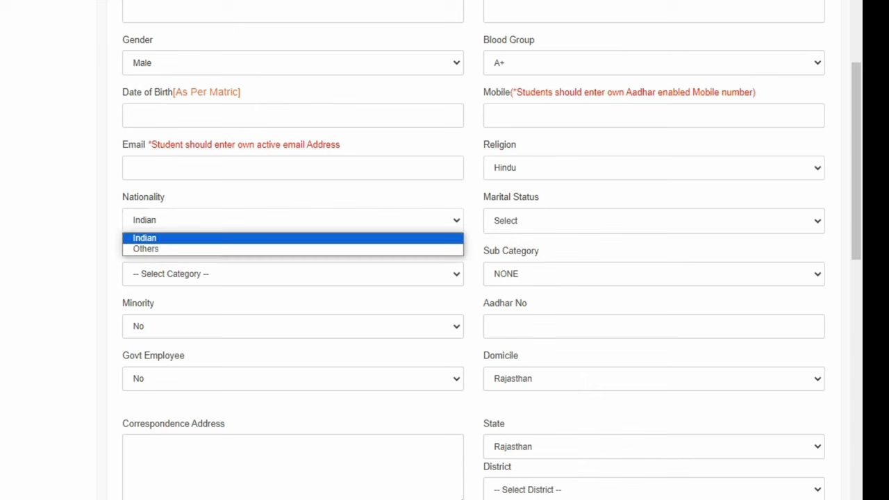
pyautogui.press('Return')
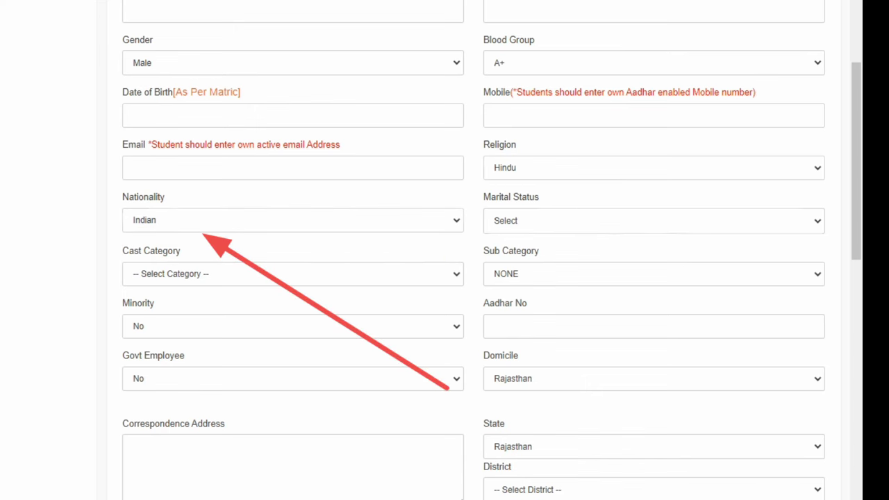
# Set the applicant's marital status to UnMarried.
pyautogui.click(653, 221)
pyautogui.press('Down')
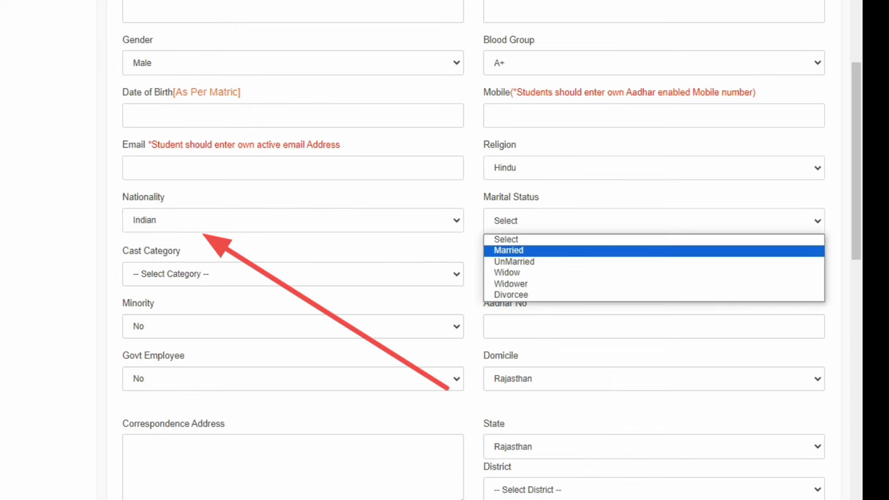
pyautogui.press('Down')
pyautogui.press('Down')
pyautogui.press('Up')
pyautogui.press('Up')
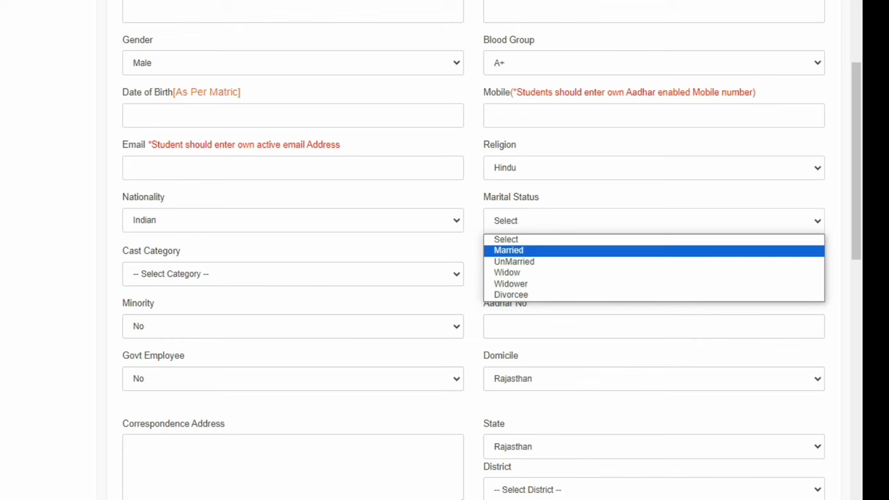
pyautogui.press('Down')
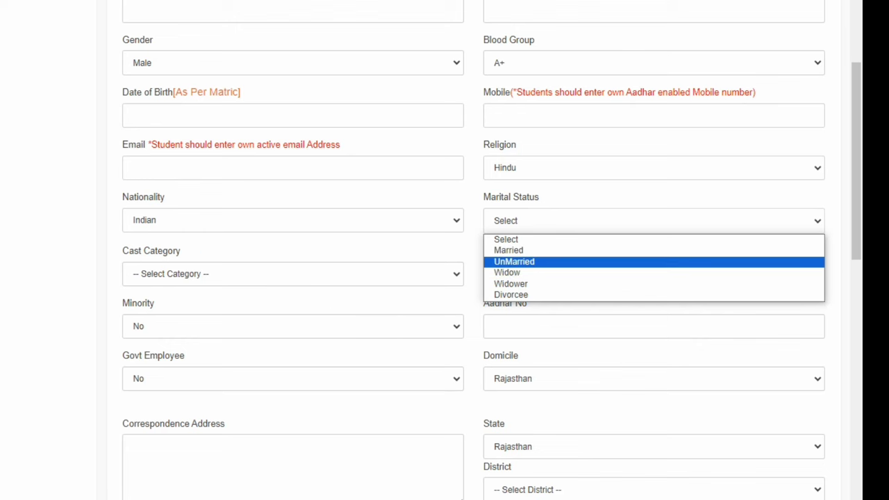
pyautogui.press('Return')
# Choose OBC as the applicant's cast category.
pyautogui.scroll(-1, 492, 250)
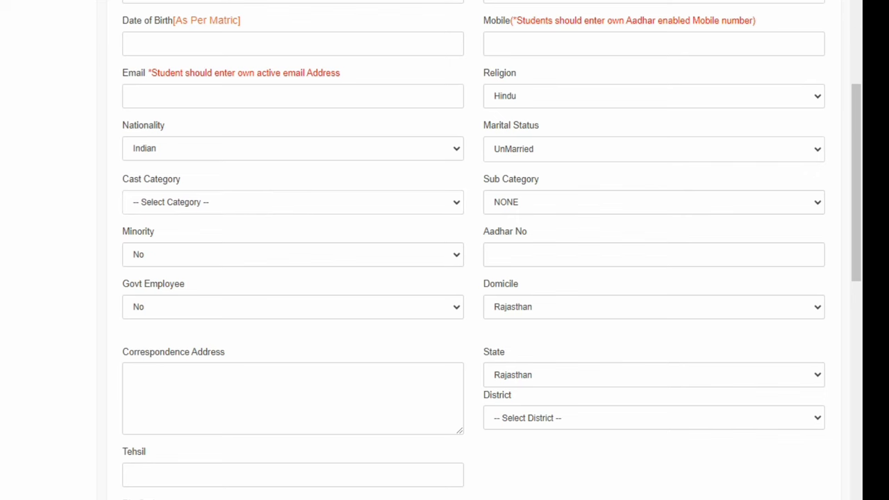
pyautogui.click(293, 202)
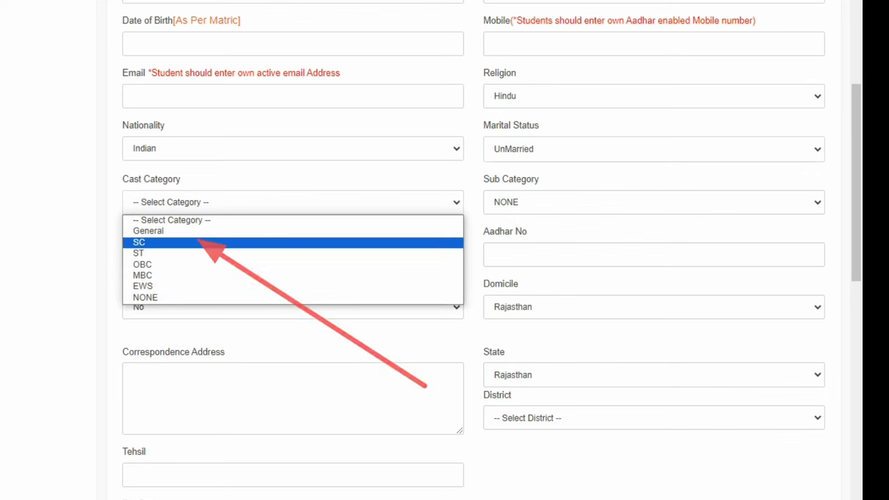
pyautogui.press('Down')
pyautogui.press('Down')
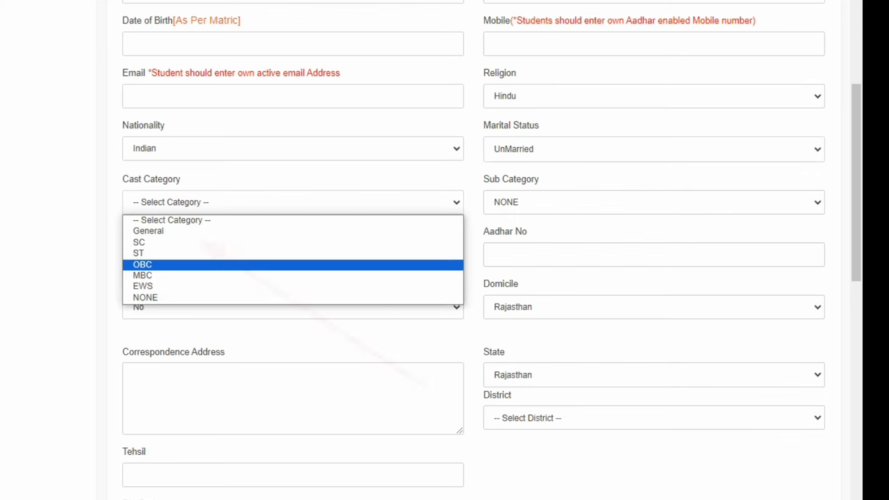
pyautogui.press('Return')
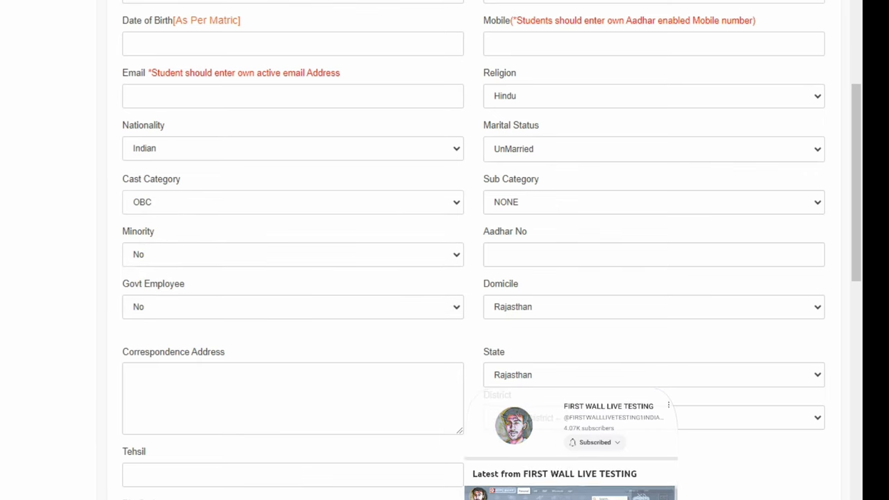
# Choose NONE as the sub category, after checking the PH option.
pyautogui.press('Tab')
pyautogui.hotkey('alt', 'Down')
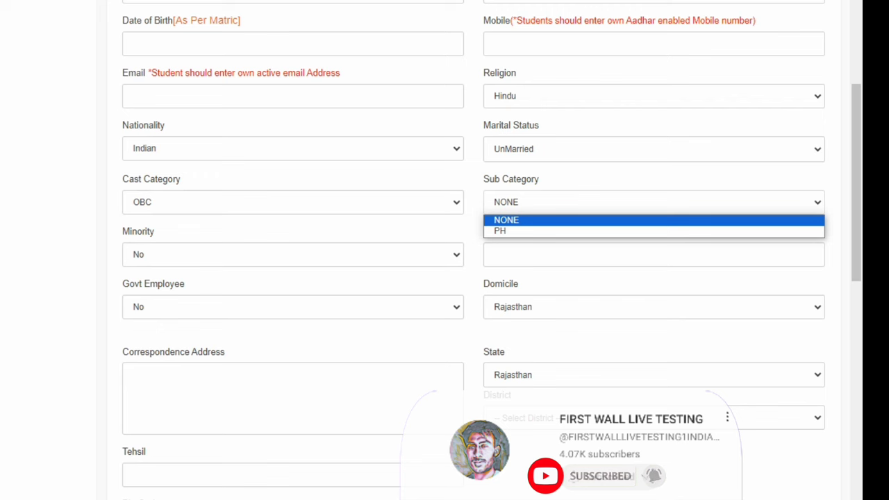
pyautogui.press('Down')
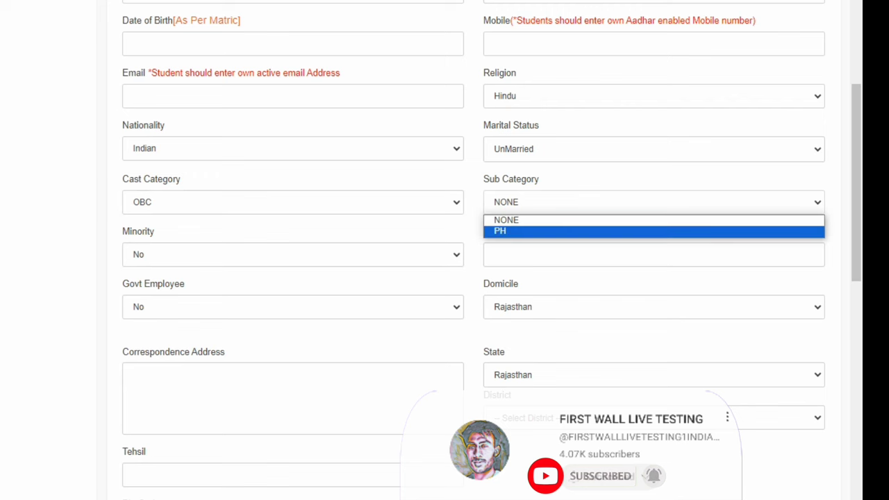
pyautogui.press('Up')
pyautogui.press('Return')
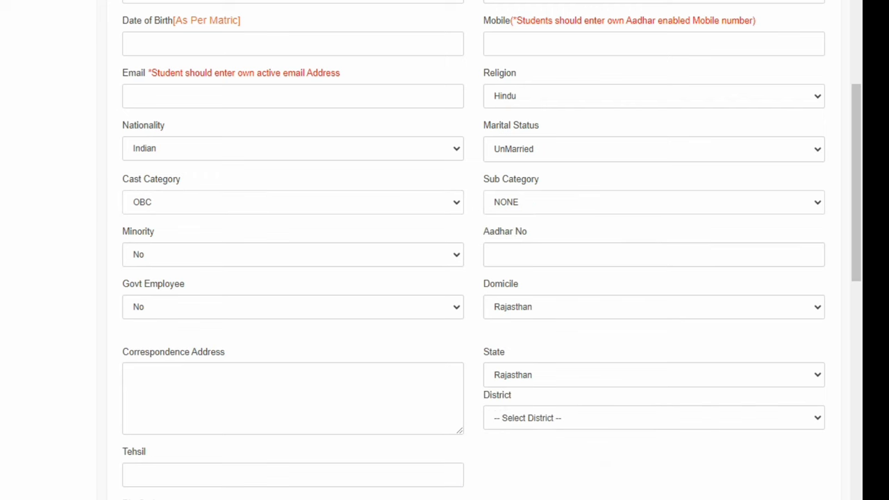
# Choose No for the applicant's minority status.
pyautogui.scroll(-2, 445, 250)
pyautogui.click(294, 111)
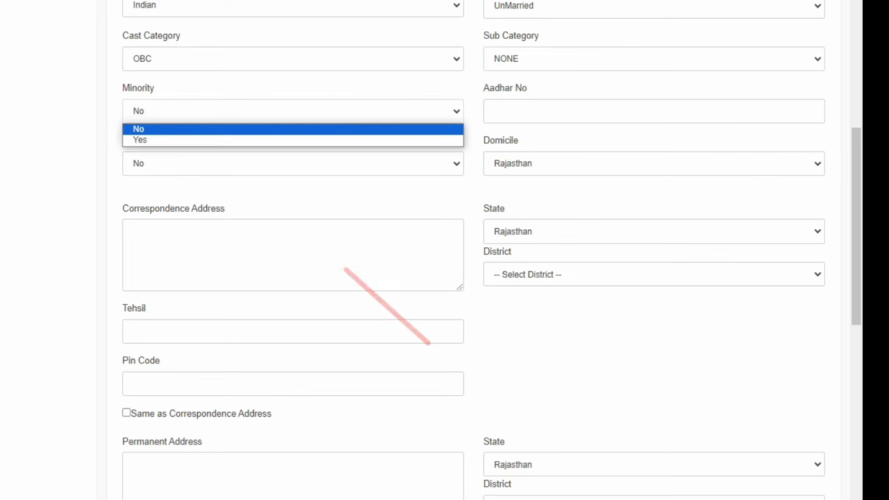
pyautogui.press('Return')
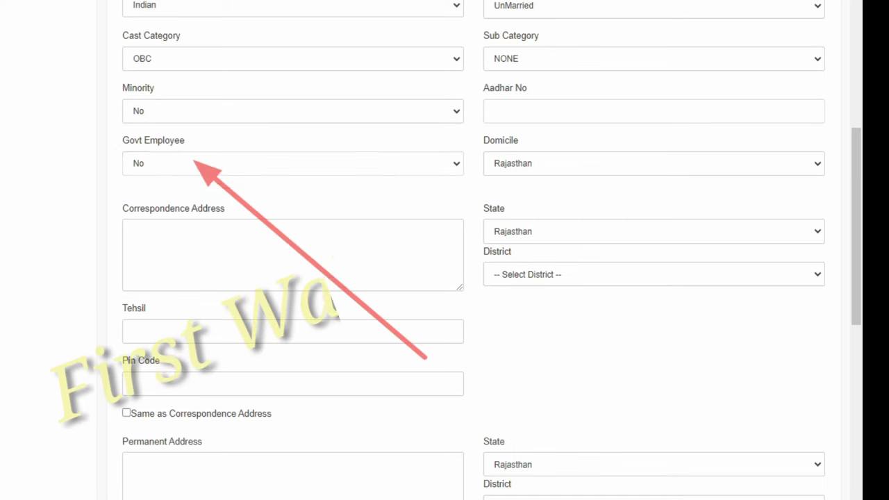
# Choose No for government employee and Rajasthan as the applicant's domicile.
pyautogui.click(292, 164)
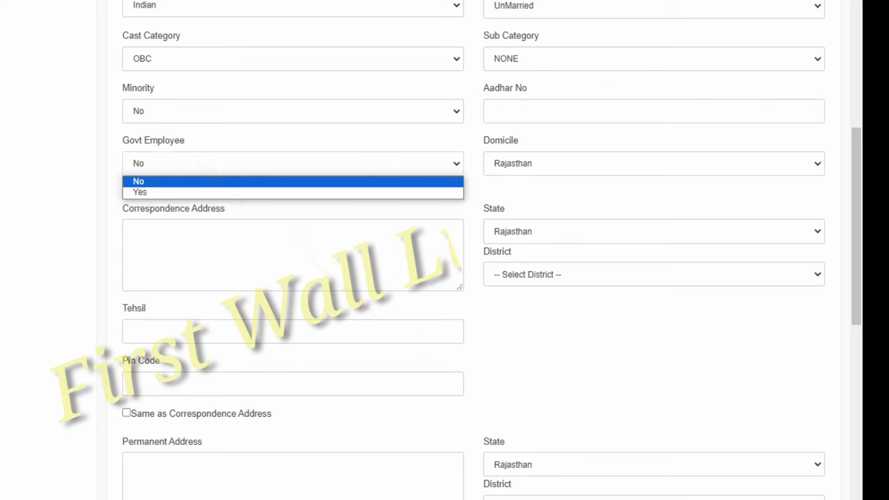
pyautogui.press('Down')
pyautogui.press('Up')
pyautogui.press('Return')
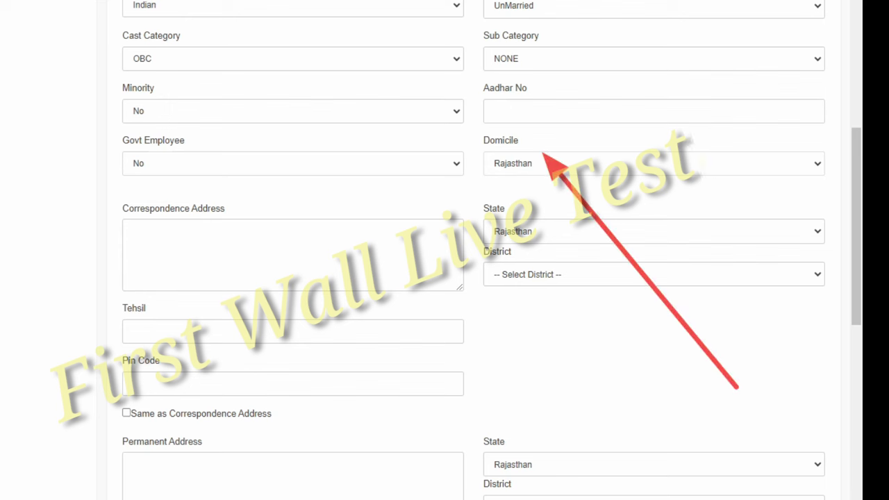
pyautogui.click(653, 164)
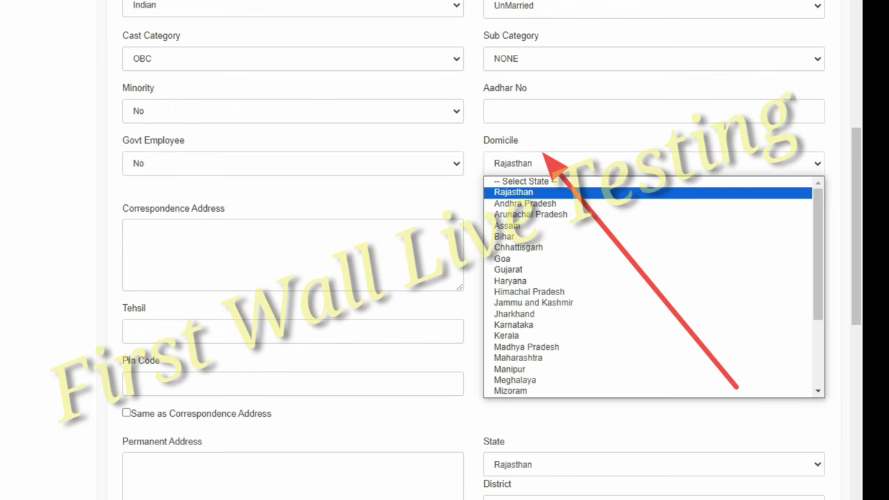
pyautogui.press('Return')
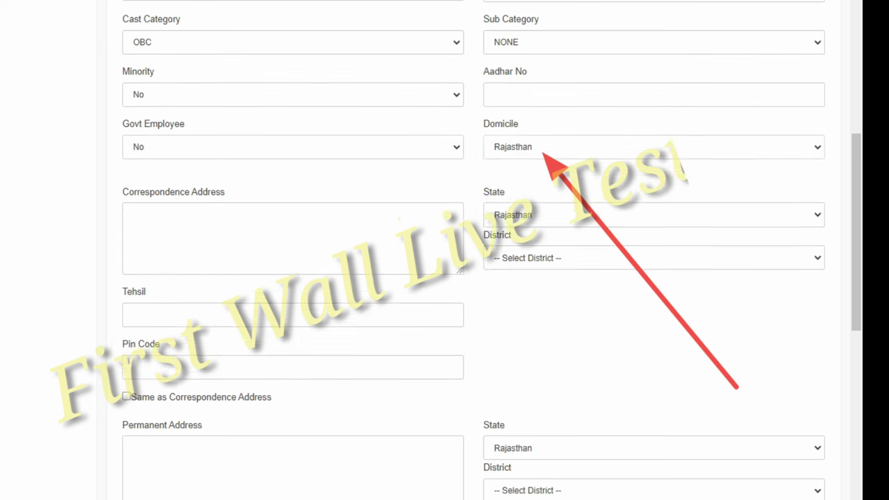
# Set the district of the correspondence address to BIKANER.
pyautogui.scroll(-1, 473, 250)
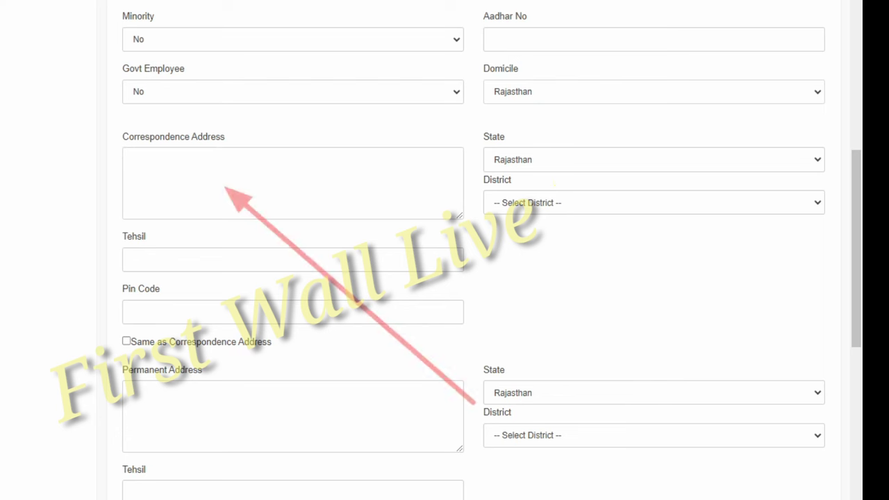
pyautogui.click(131, 158)
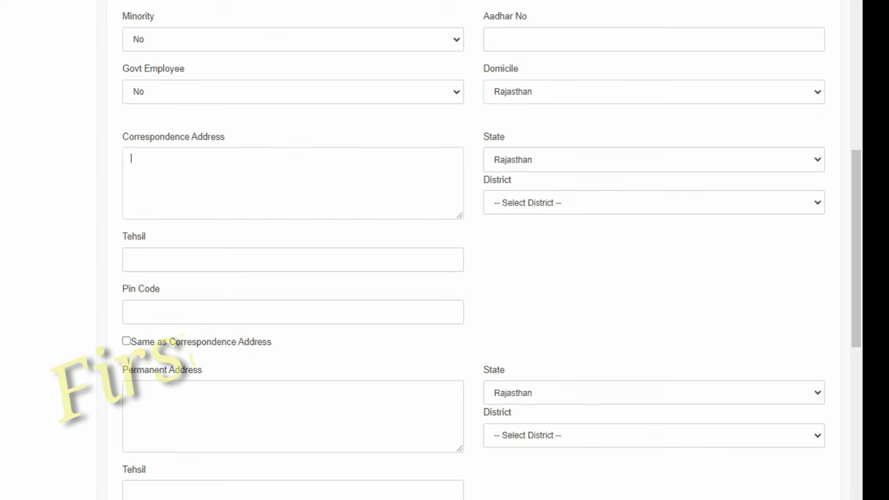
pyautogui.click(654, 203)
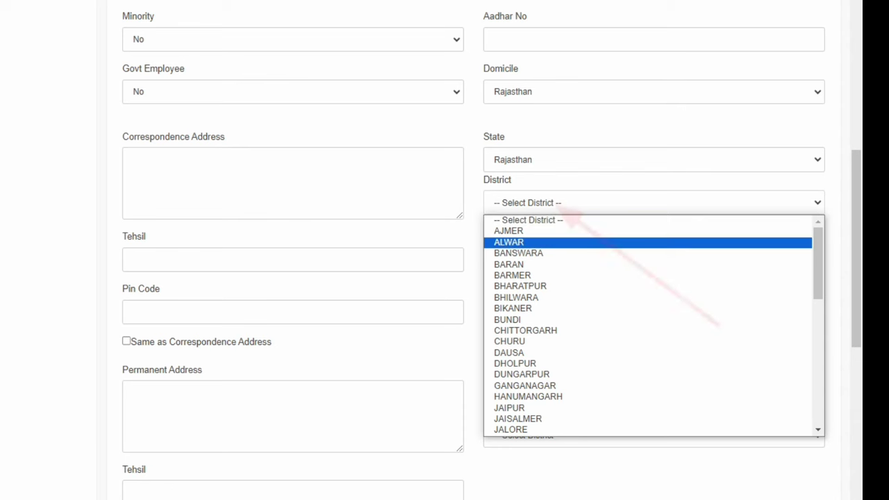
pyautogui.click(528, 309)
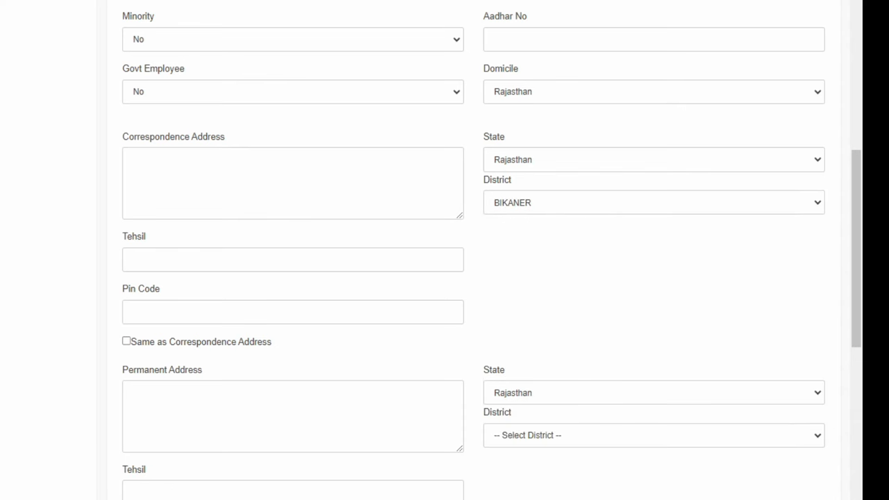
# Examine the tehsil, pin code and permanent address fields, down to the qualifying examination tables.
pyautogui.scroll(-1, 444, 250)
pyautogui.click(250, 188)
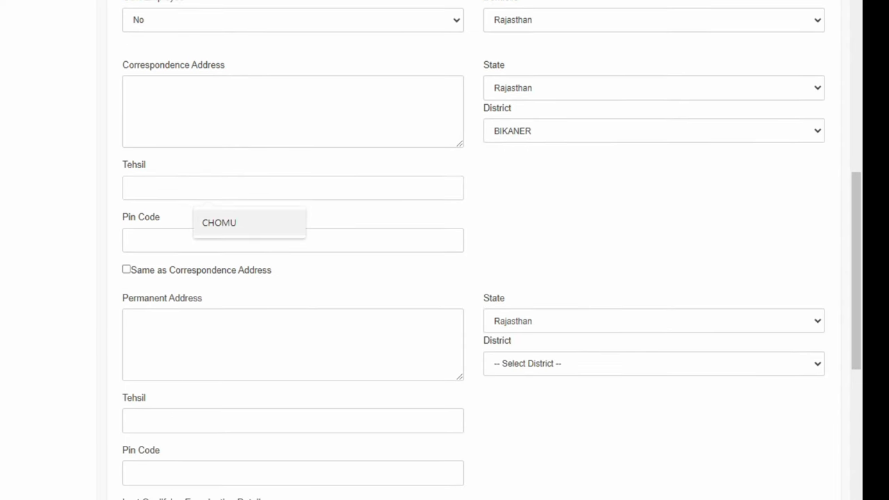
pyautogui.click(250, 243)
pyautogui.click(250, 241)
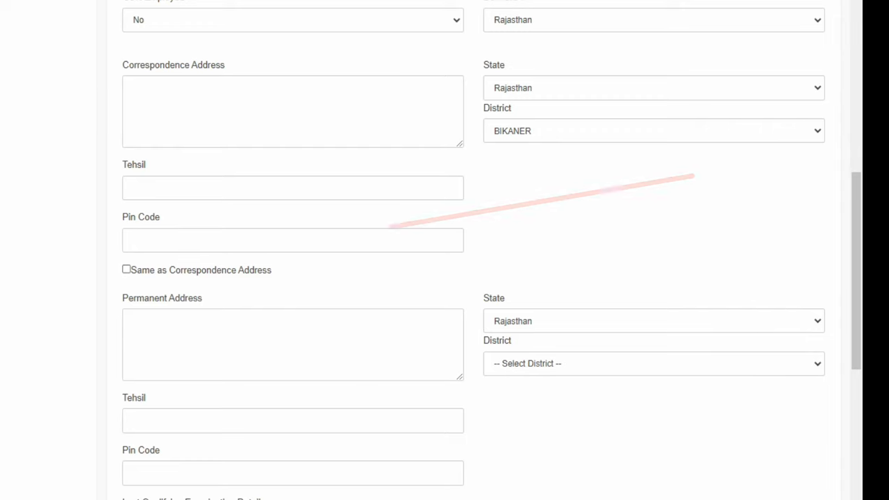
pyautogui.scroll(-1, 474, 250)
pyautogui.scroll(-3, 444, 250)
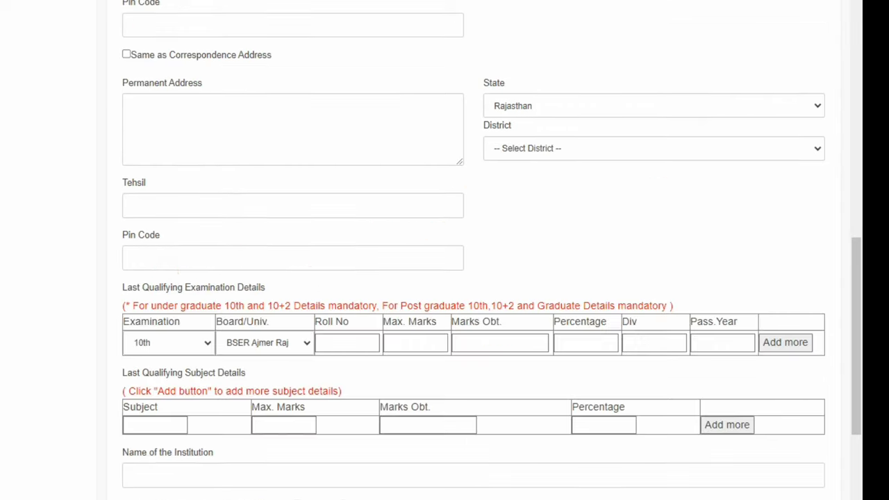
pyautogui.scroll(3, 473, 250)
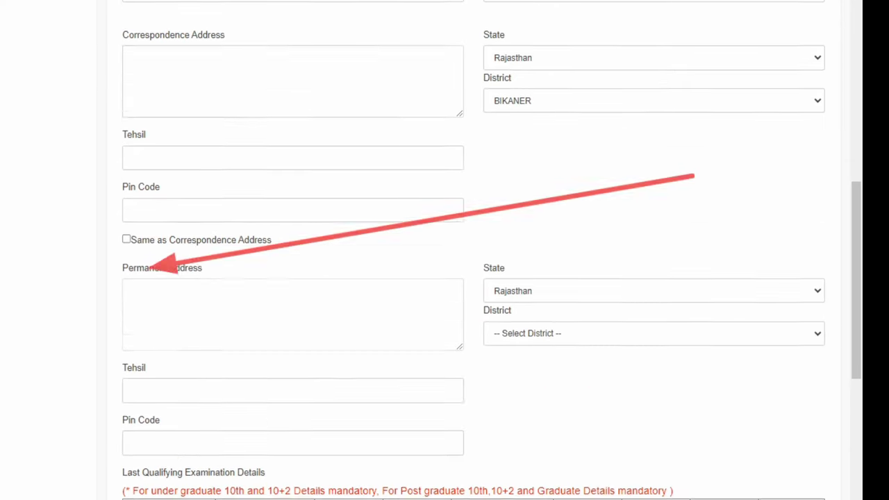
pyautogui.scroll(-3, 474, 250)
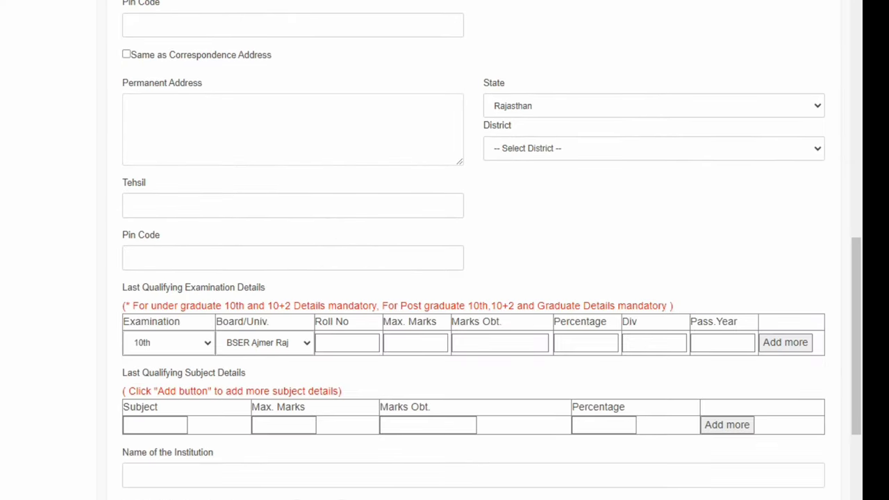
# Choose 10th as the examination in the first row of the last qualifying examination details.
pyautogui.scroll(-3, 445, 250)
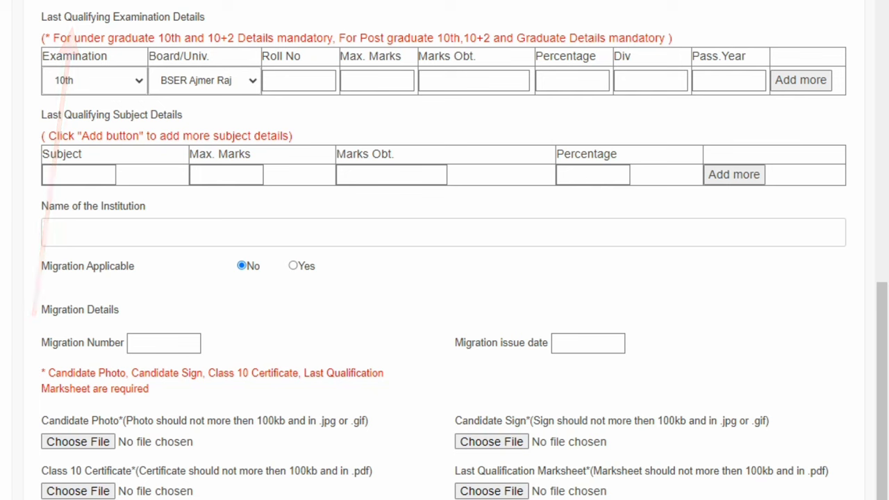
pyautogui.moveTo(164, 38); pyautogui.dragTo(171, 38)
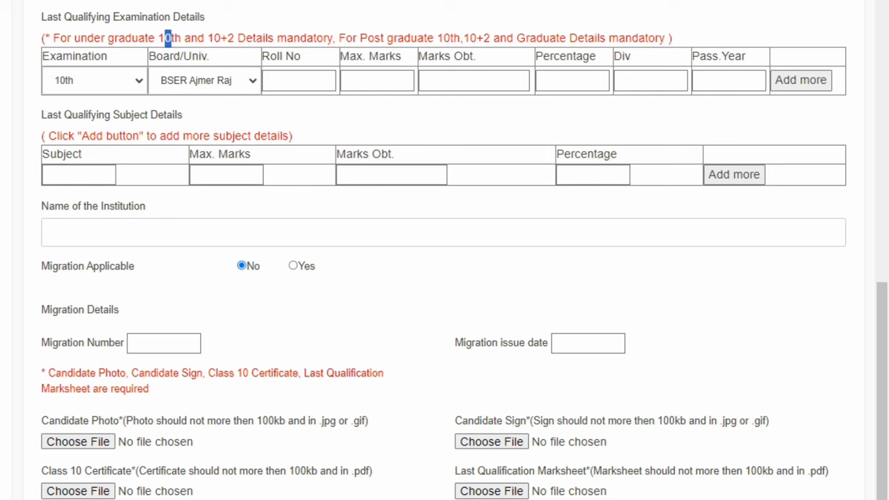
pyautogui.click(94, 81)
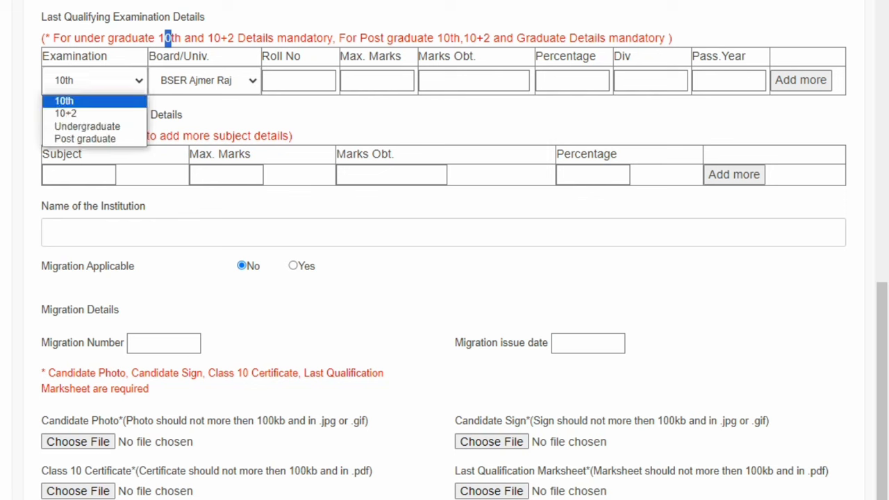
pyautogui.click(94, 80)
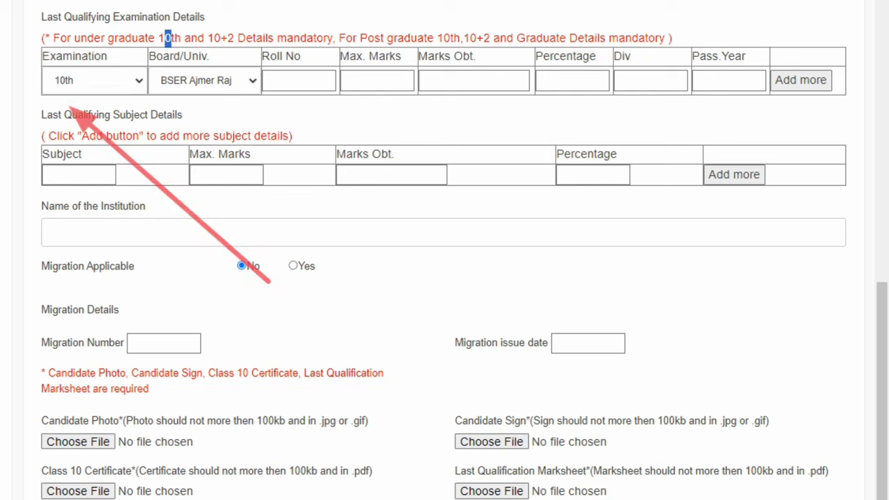
# Try the Other option as the board for the 10th examination.
pyautogui.click(204, 81)
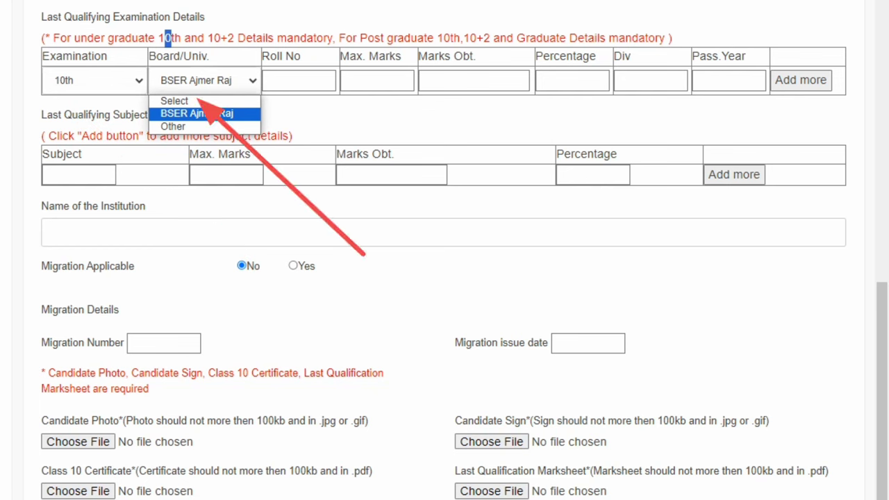
pyautogui.press('Down')
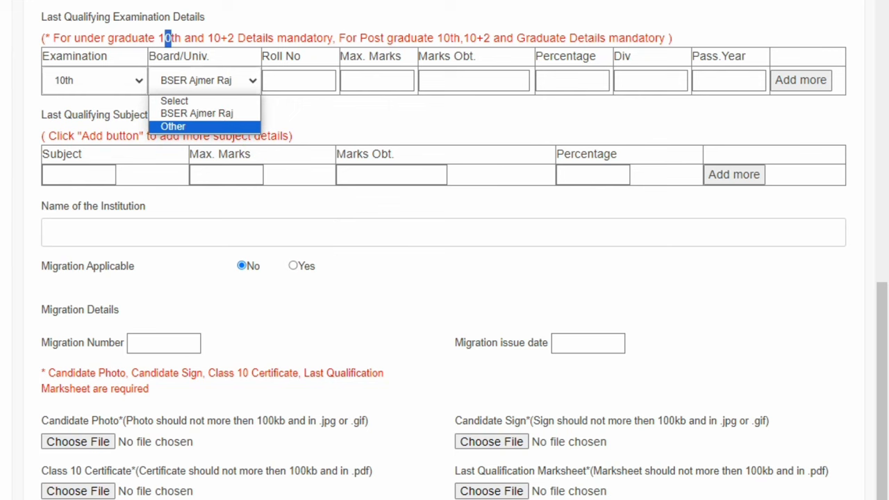
pyautogui.press('Return')
pyautogui.click(205, 81)
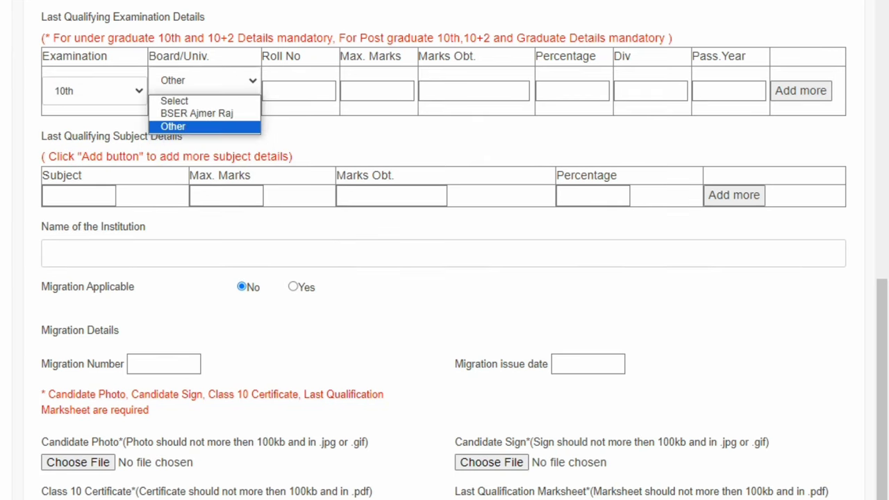
pyautogui.click(189, 127)
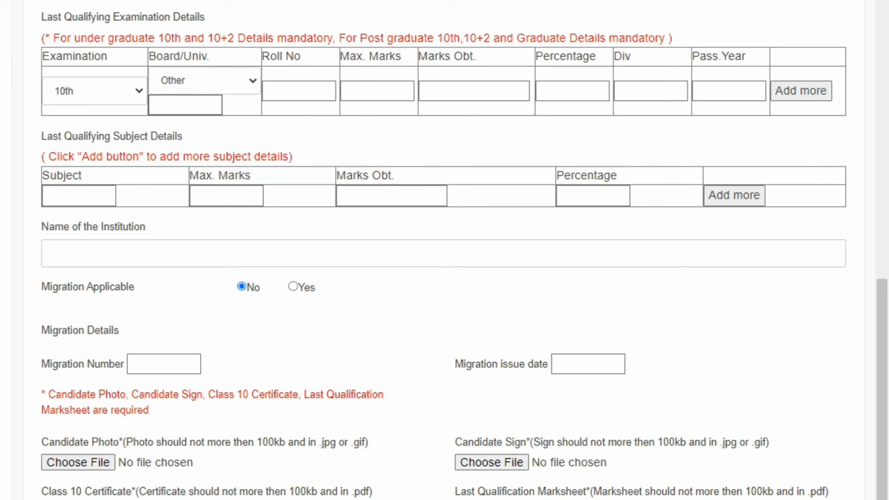
# Set the board for the 10th examination to BSER Ajmer Raj.
pyautogui.hotkey('shift', 'Tab')
pyautogui.hotkey('alt', 'Down')
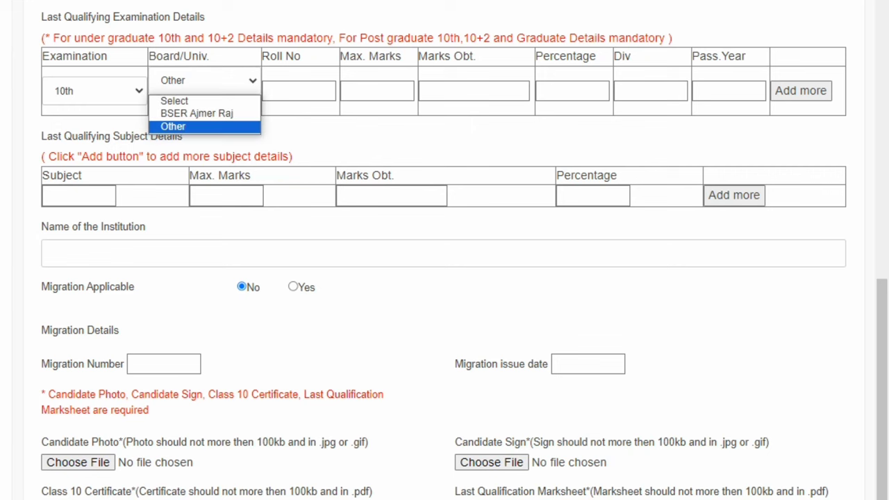
pyautogui.press('Up')
pyautogui.press('Up')
pyautogui.press('Down')
pyautogui.press('Return')
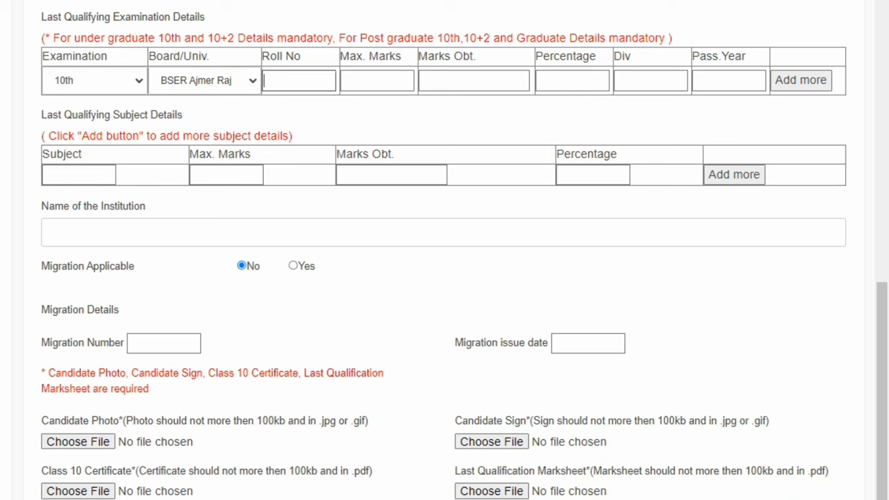
# Enter maximum marks 600, marks obtained 405 and passing year 2021 for the 10th examination, and add the row.
pyautogui.press('Tab')
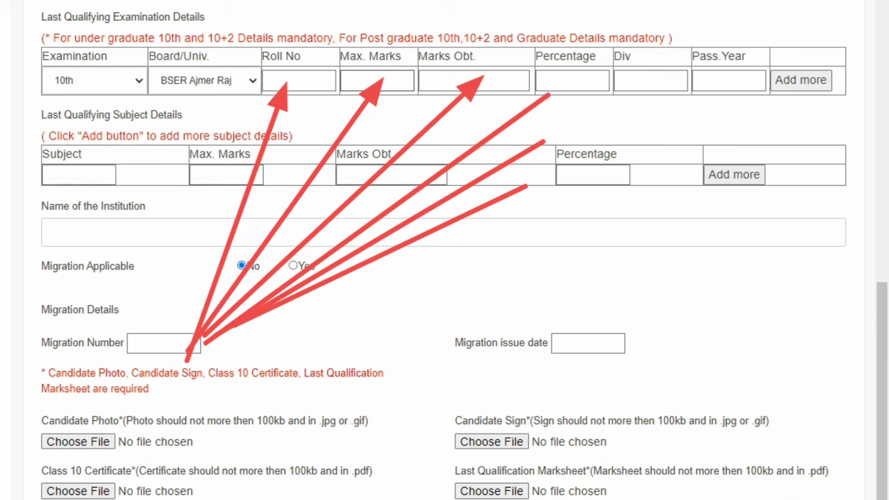
pyautogui.write('600')
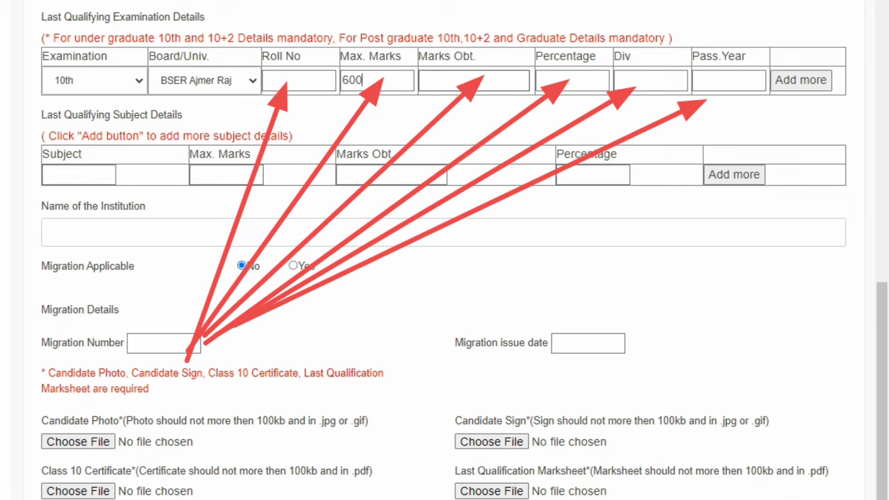
pyautogui.press('Tab')
pyautogui.write('405')
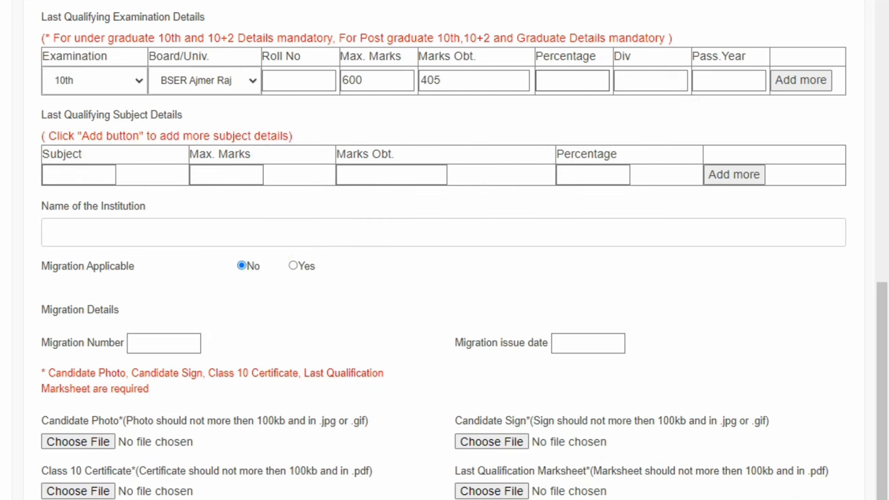
pyautogui.press('Tab')
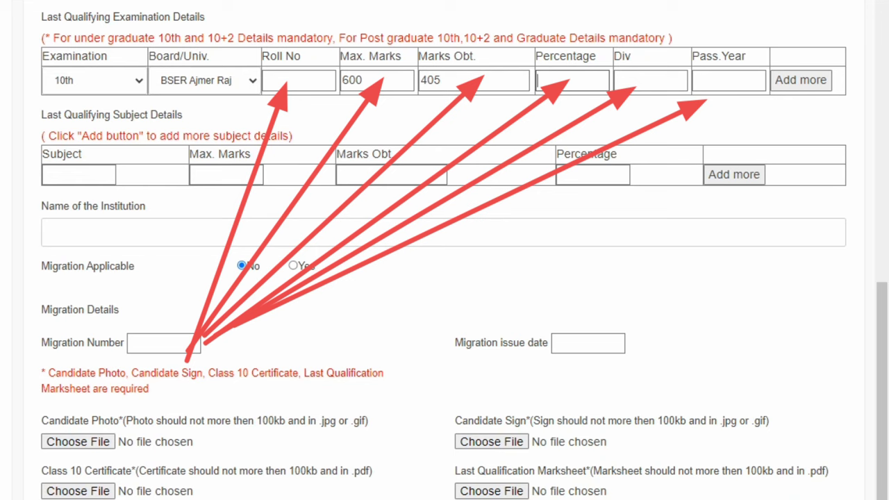
pyautogui.press('Tab')
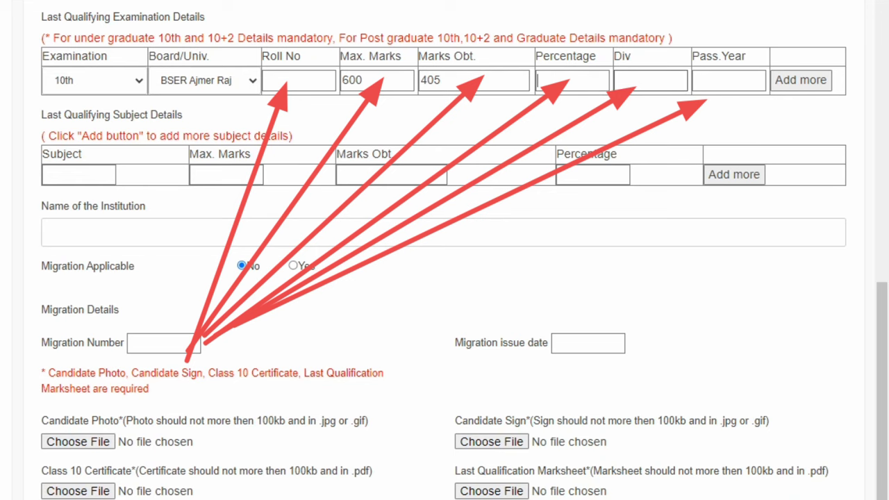
pyautogui.press('Tab')
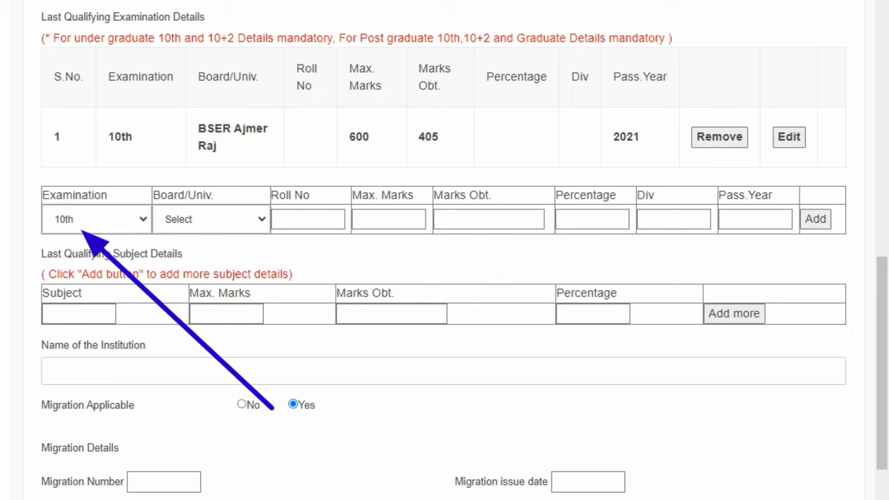
# Choose 10+2 as the second qualifying examination and BSER Ajmer Raj as its board.
pyautogui.click(96, 220)
pyautogui.click(96, 253)
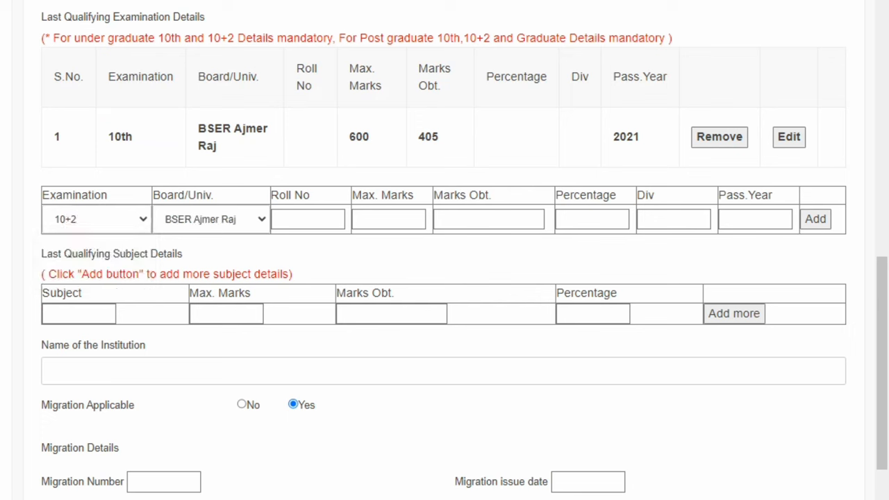
pyautogui.click(211, 219)
pyautogui.click(347, 349)
pyautogui.click(308, 219)
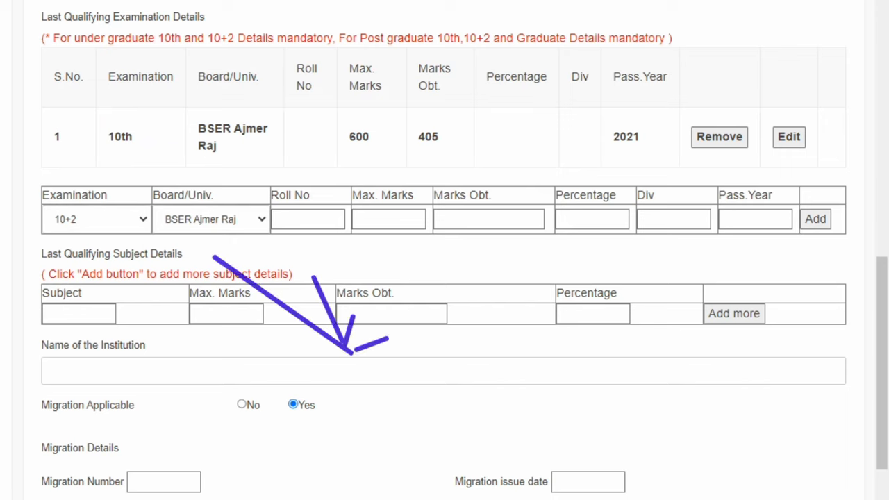
# Enter maximum marks 500, marks obtained 405 and passing year 2023 for the 10+2 examination, and add the row.
pyautogui.click(388, 219)
pyautogui.write('500')
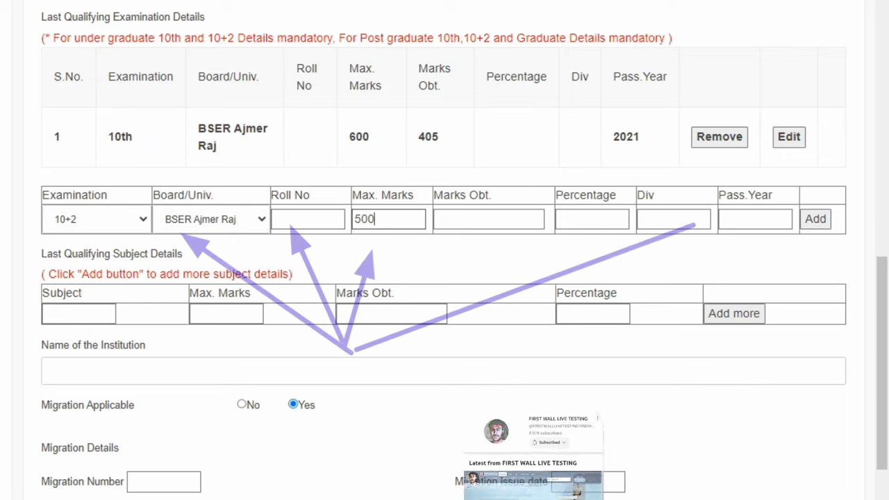
pyautogui.press('Tab')
pyautogui.write('405')
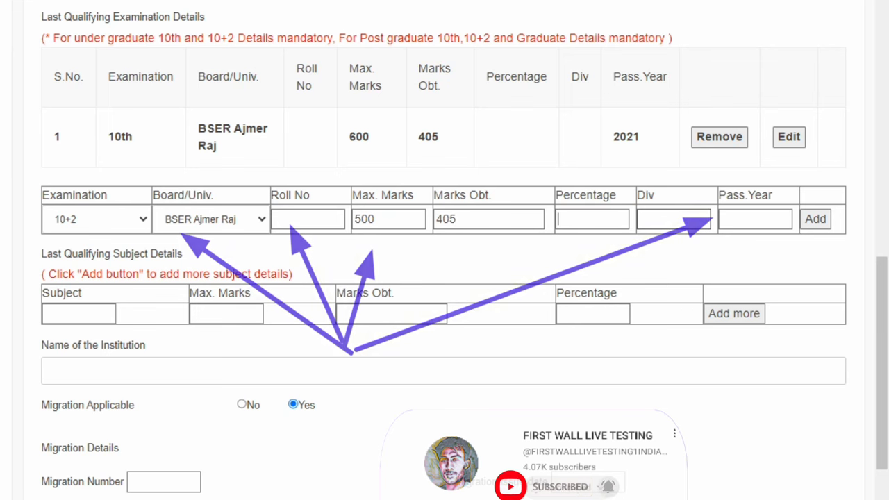
pyautogui.click(755, 219)
pyautogui.write('2023')
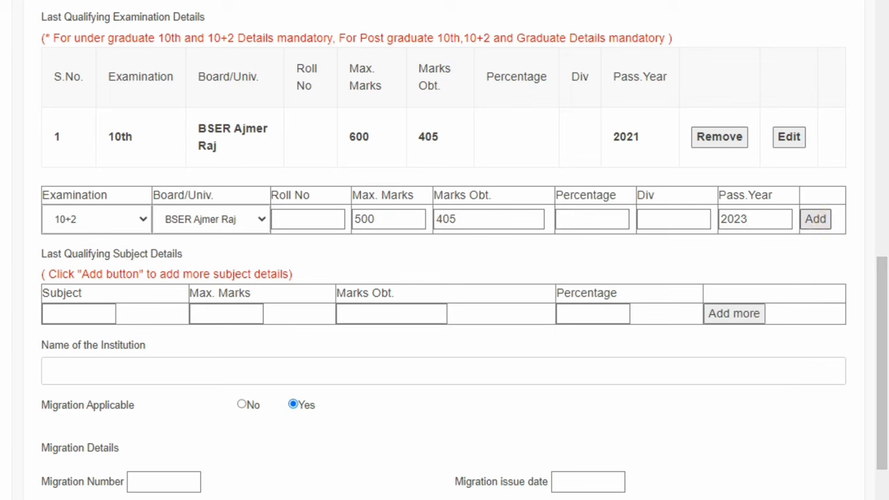
pyautogui.click(815, 219)
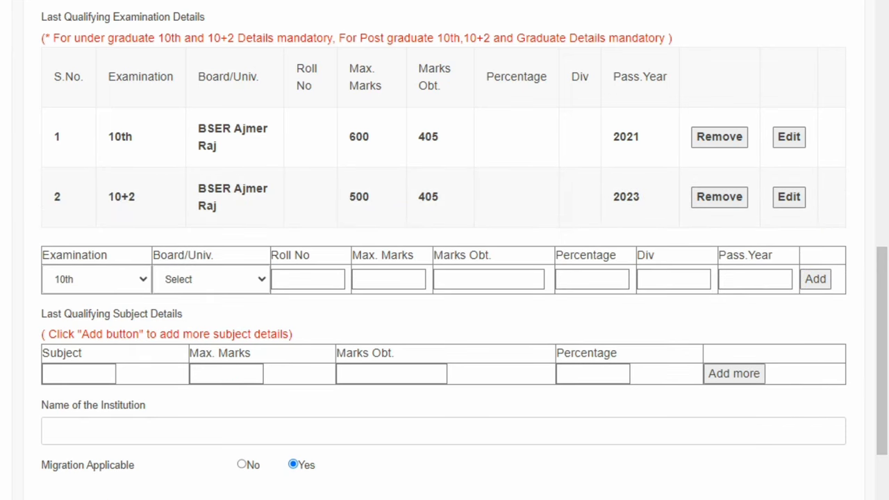
# Enter GOVT VAR. UPA. SANS VID. MORIJA ( JAIPUR) as the institution name and set Migration Applicable to Yes.
pyautogui.moveTo(54, 137); pyautogui.dragTo(217, 206)
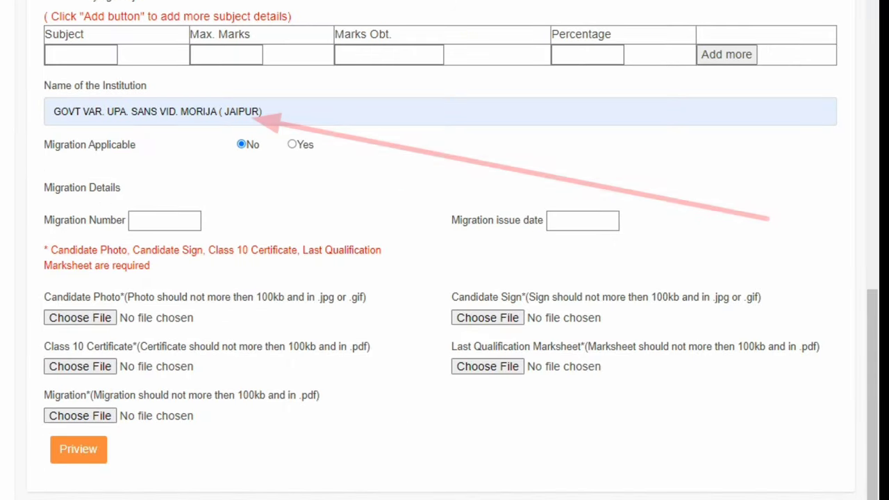
pyautogui.moveTo(53, 111); pyautogui.dragTo(263, 111)
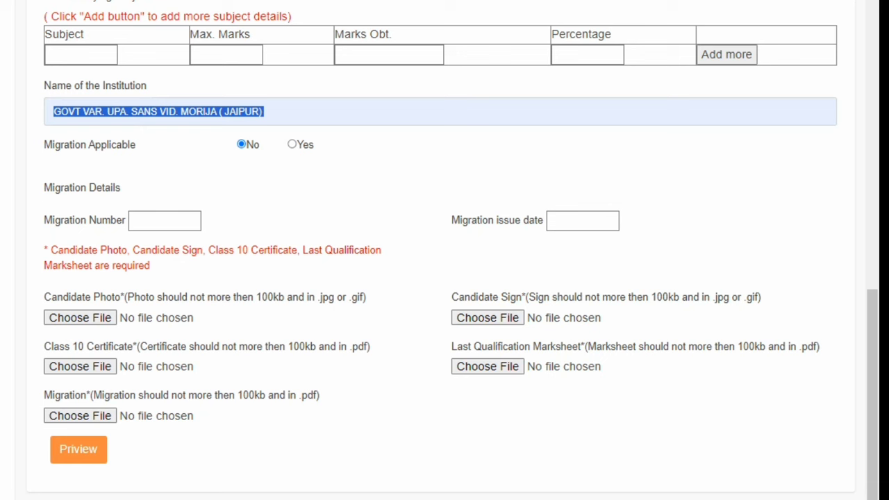
pyautogui.tripleClick(89, 145)
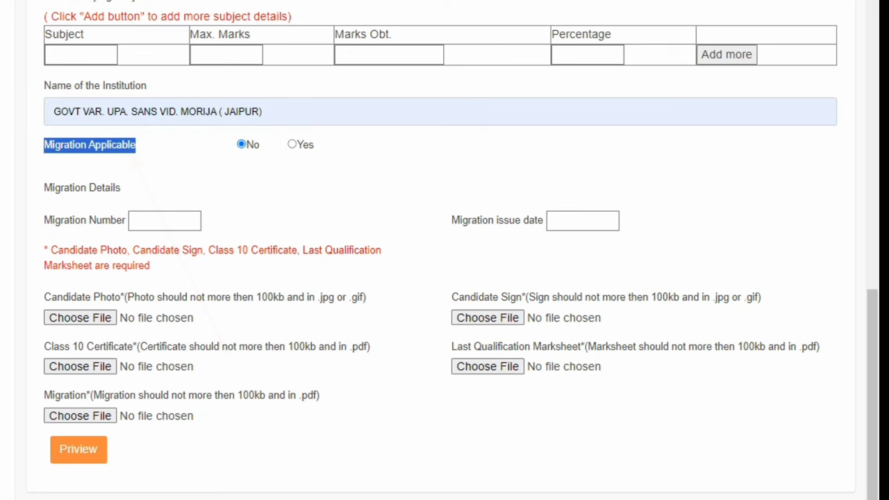
pyautogui.click(292, 144)
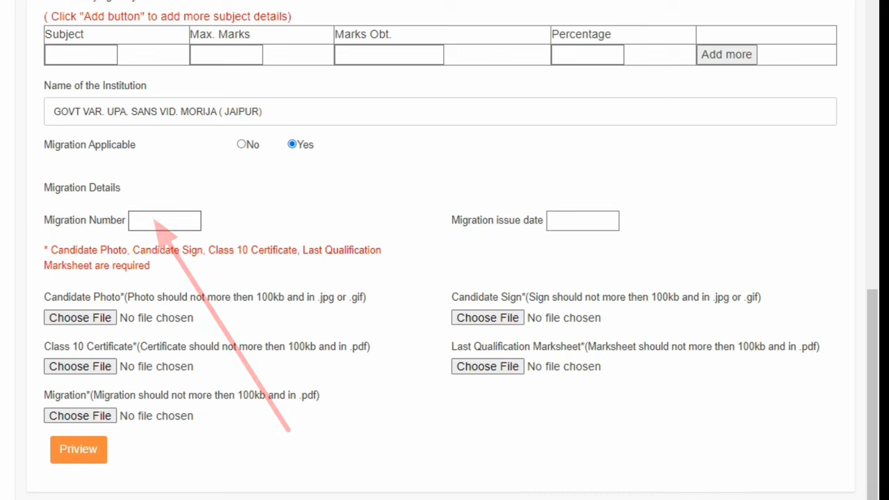
# Fill in the migration number and set the migration issue date to 25/05/2023.
pyautogui.click(164, 221)
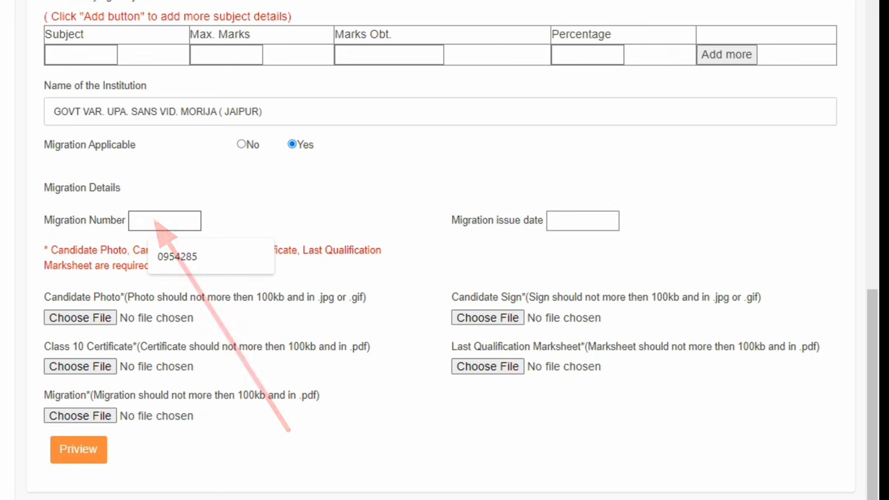
pyautogui.press('Down')
pyautogui.press('Return')
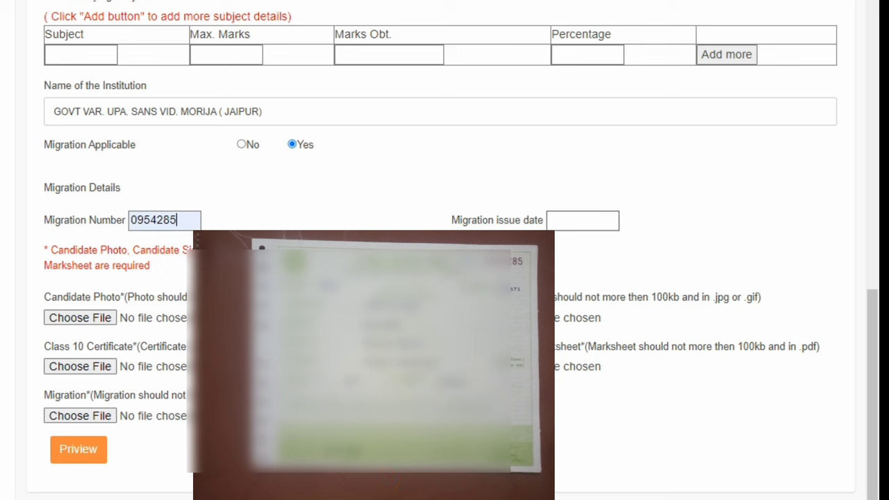
pyautogui.click(582, 220)
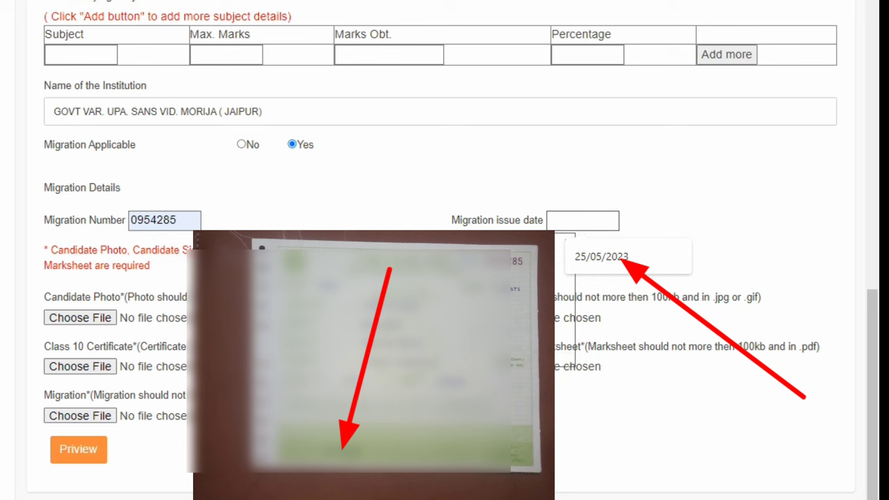
pyautogui.click(601, 257)
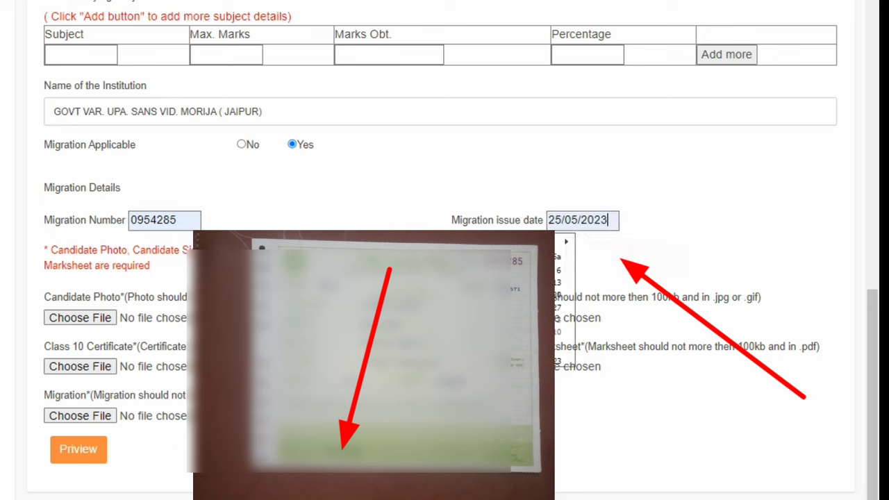
pyautogui.click(531, 308)
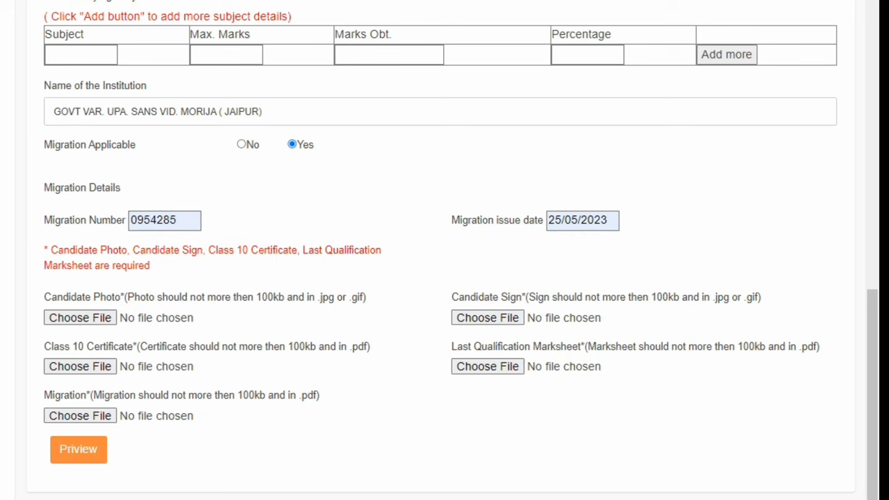
# Check the photo and Class 10 certificate upload requirements, and attach the candidate's 10th PDF as the Migration document.
pyautogui.moveTo(45, 297); pyautogui.dragTo(366, 297)
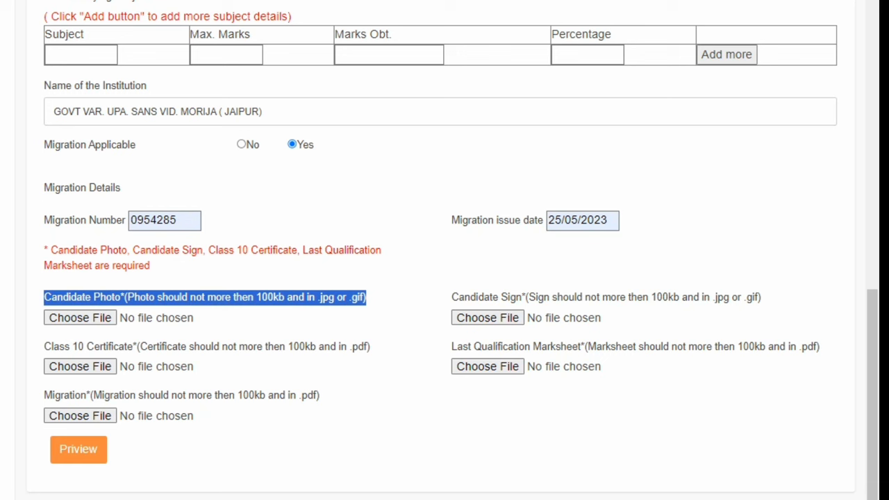
pyautogui.moveTo(288, 346); pyautogui.dragTo(310, 346)
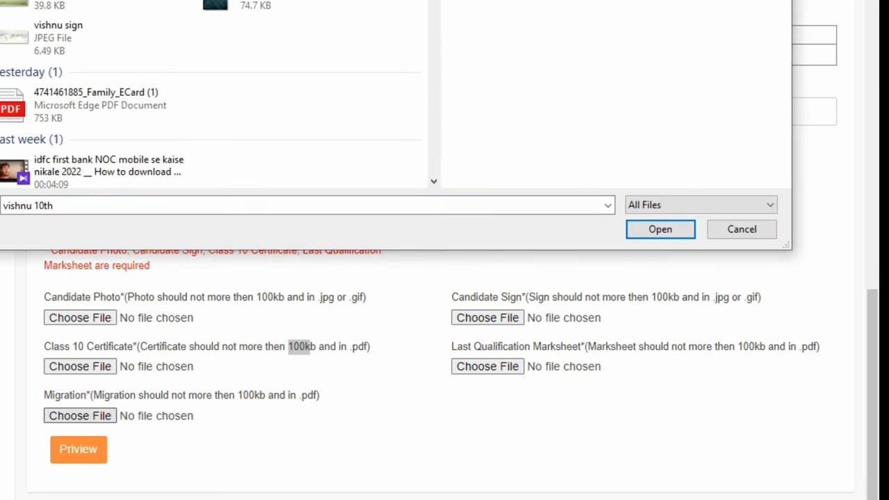
pyautogui.click(660, 229)
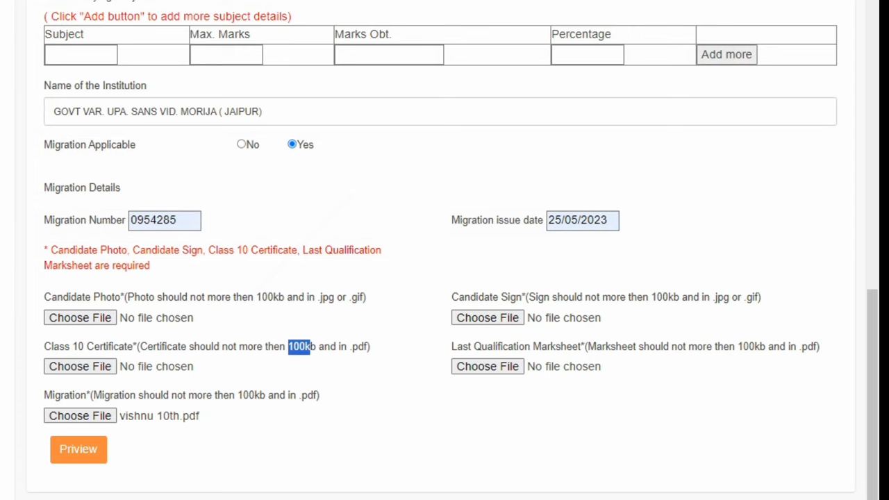
# Open the preview of the filled form and review its details down to the end.
pyautogui.click(79, 449)
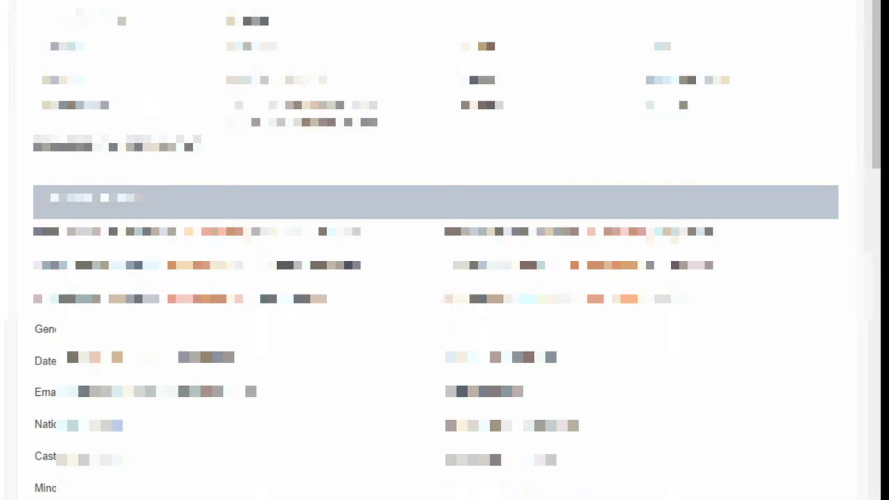
pyautogui.scroll(-10, 671, 241)
pyautogui.scroll(-1, 445, 250)
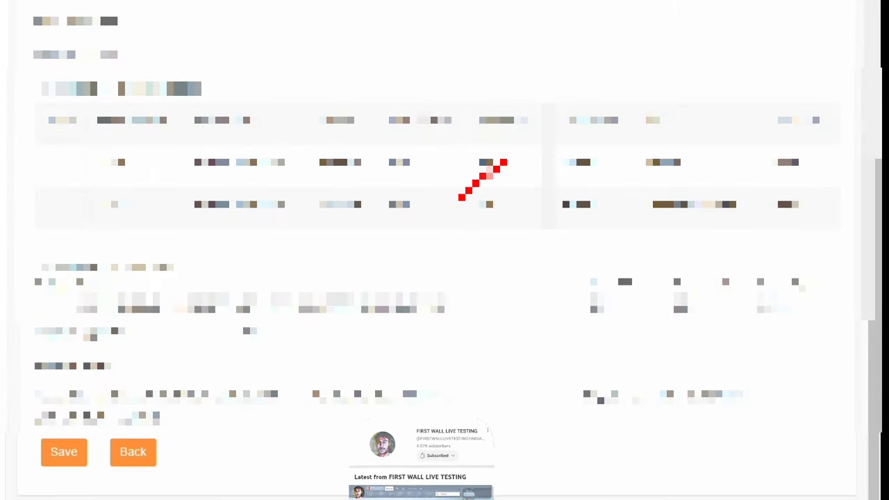